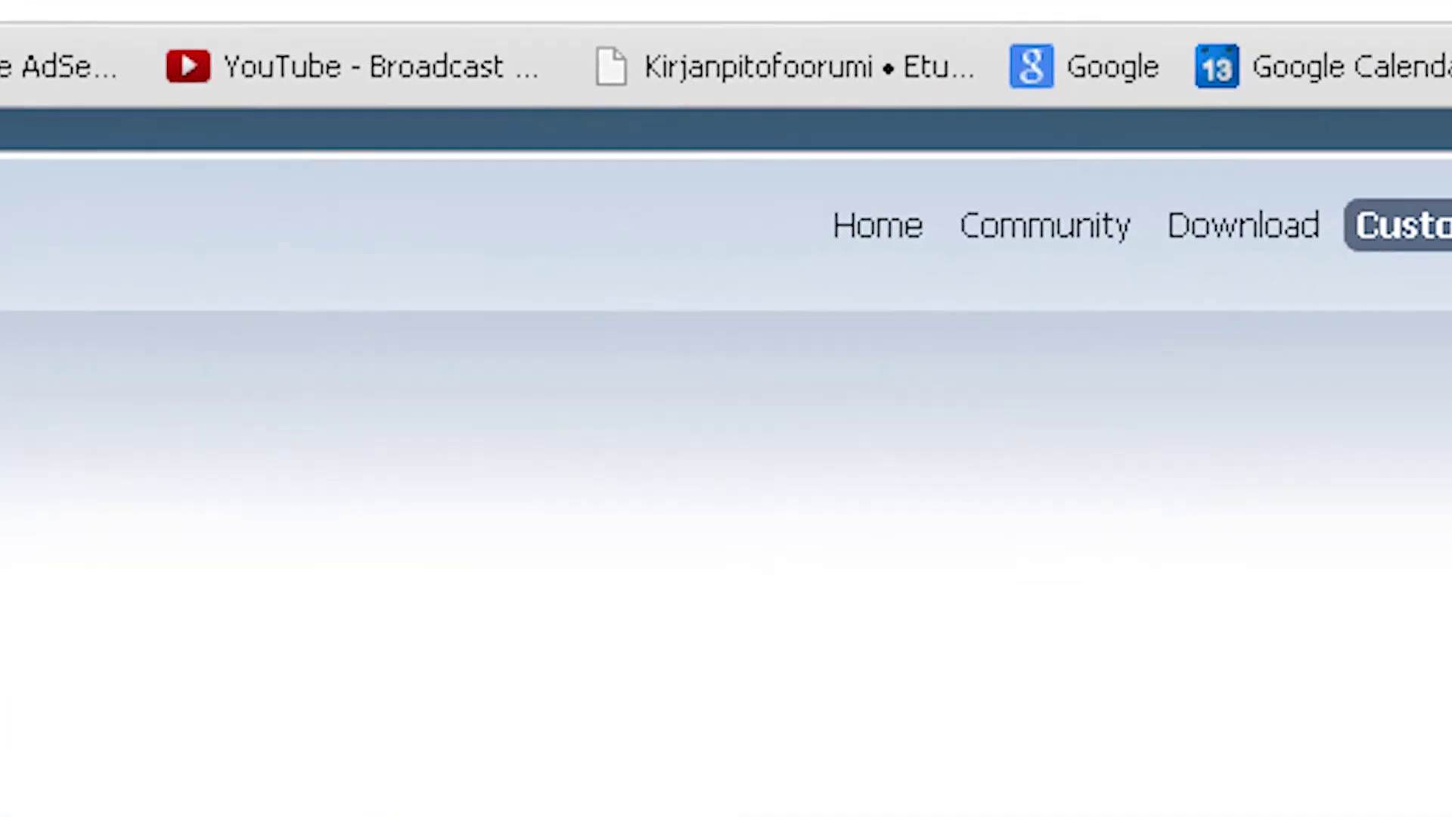
# Search Modifications for 'Google Analytics Code' and copy the google_analytics.zip download link
pyautogui.rightClick(956, 298)
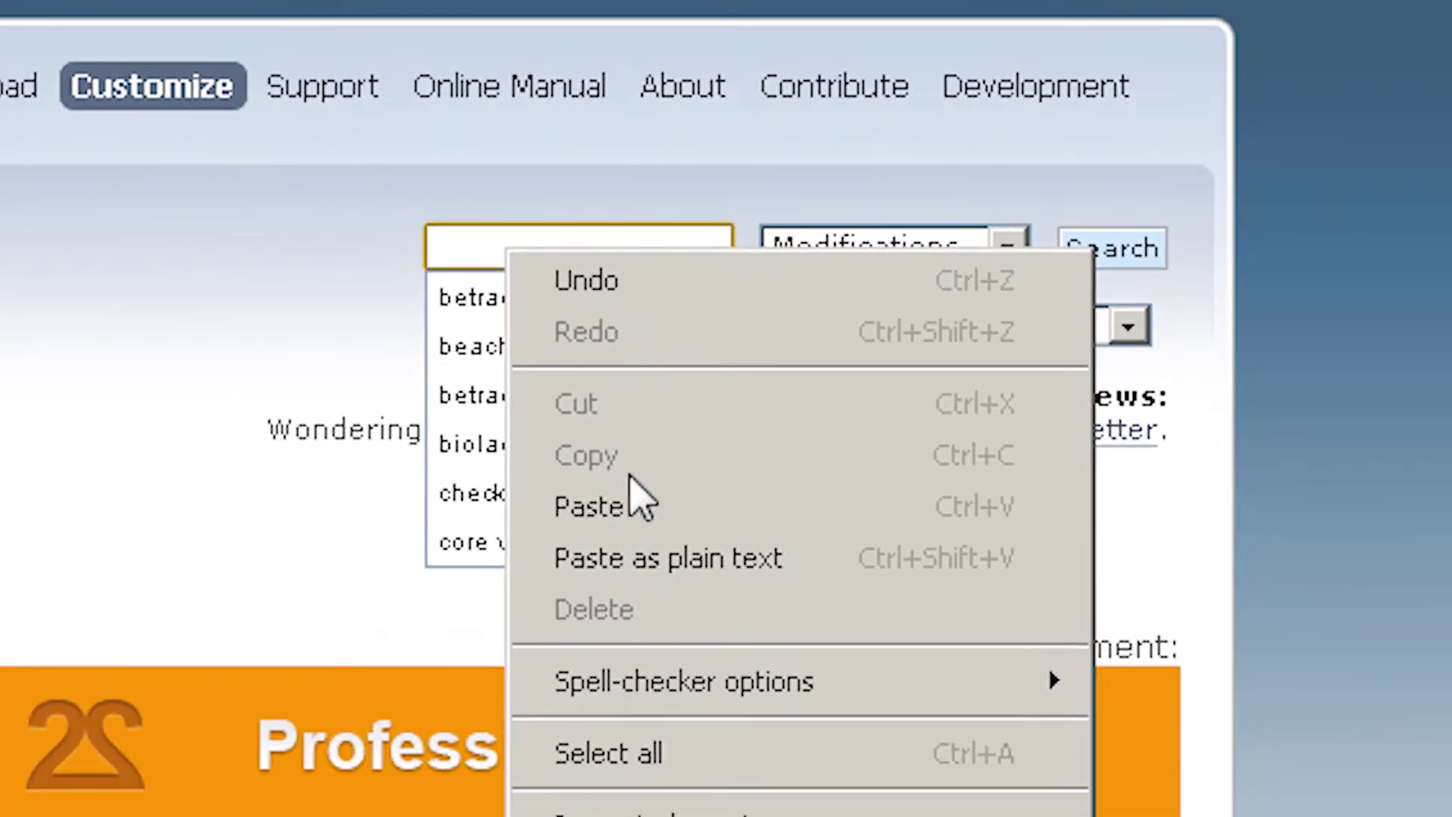
pyautogui.click(639, 492)
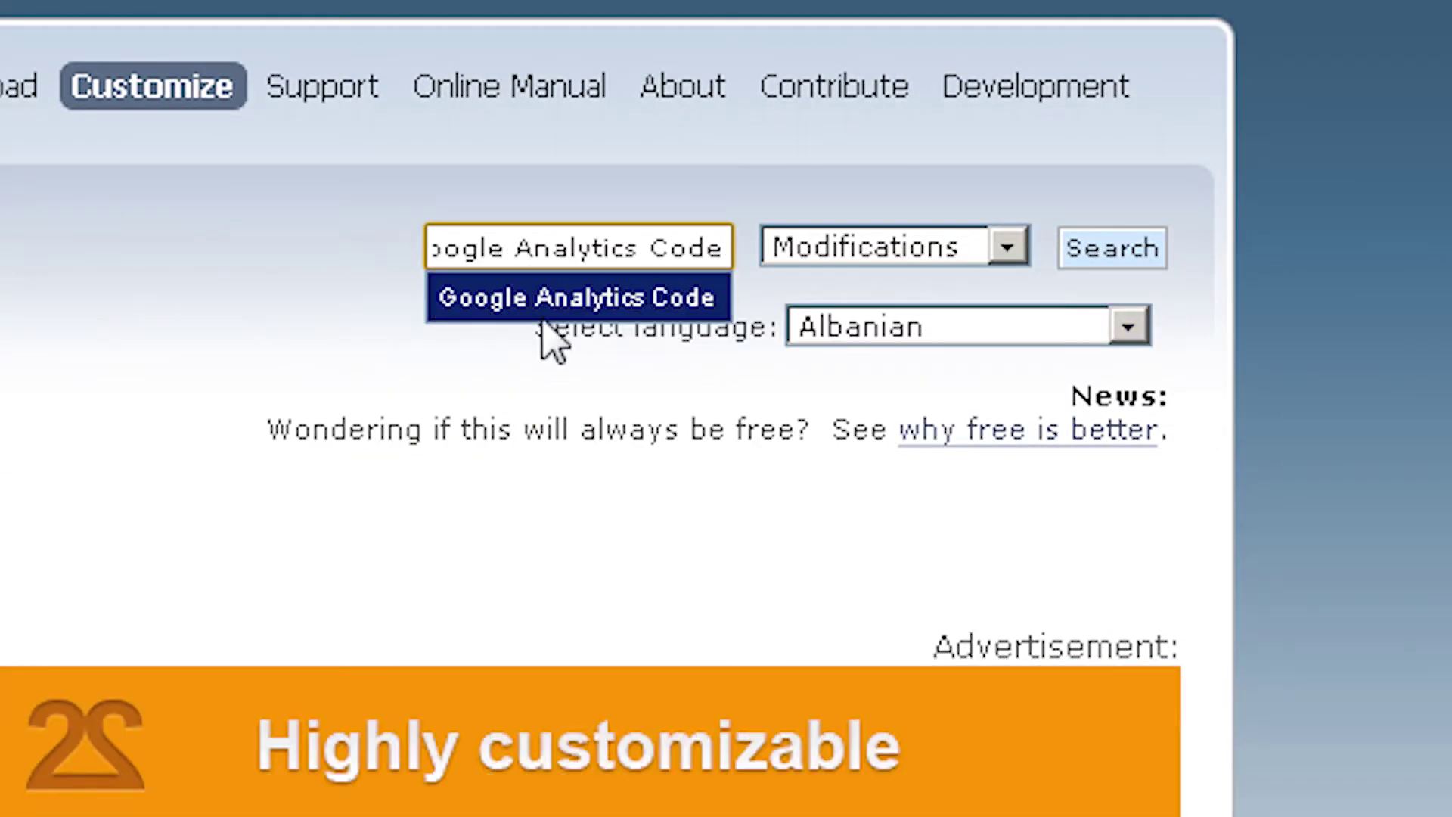
pyautogui.click(1112, 248)
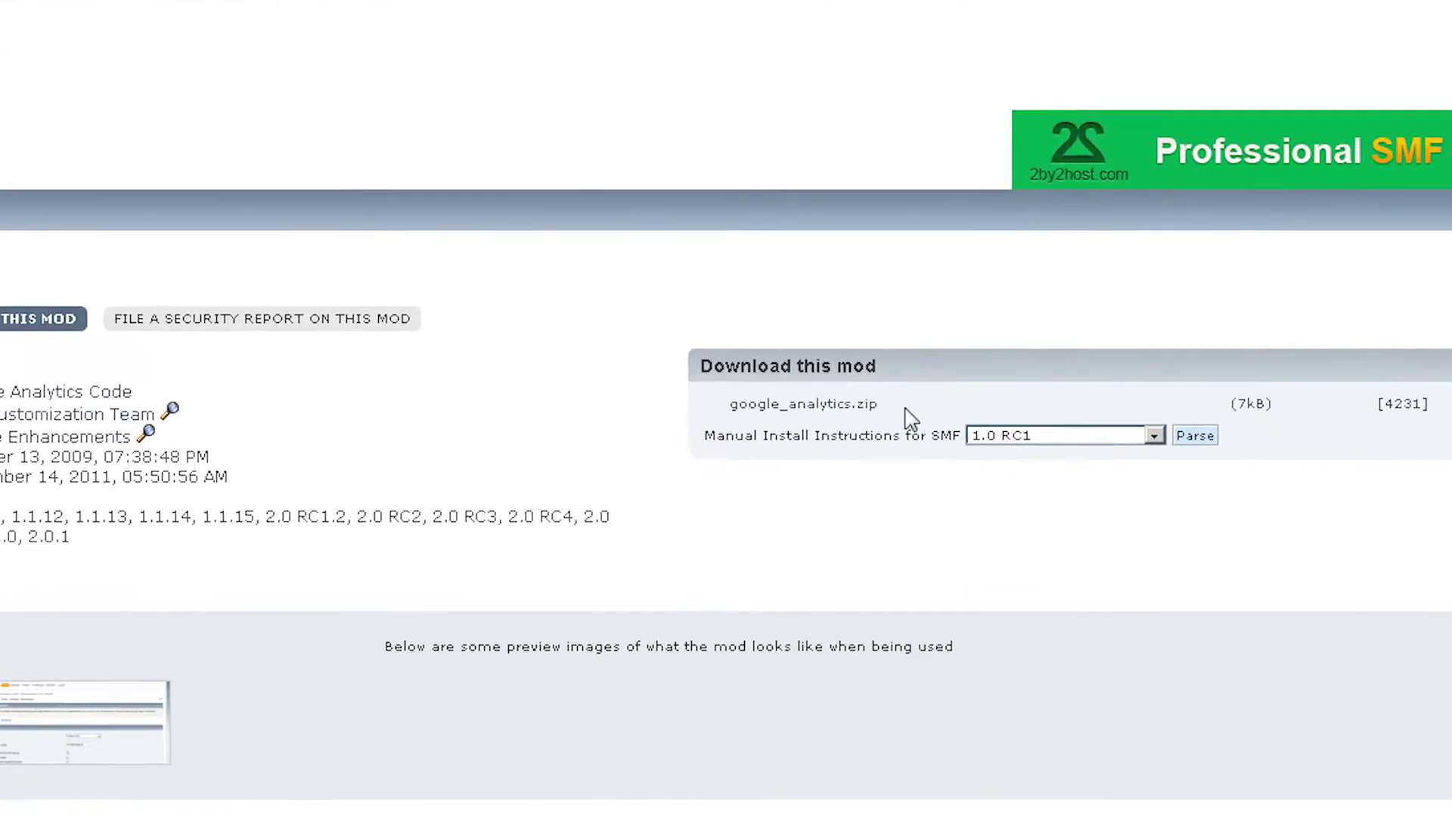
pyautogui.rightClick(797, 382)
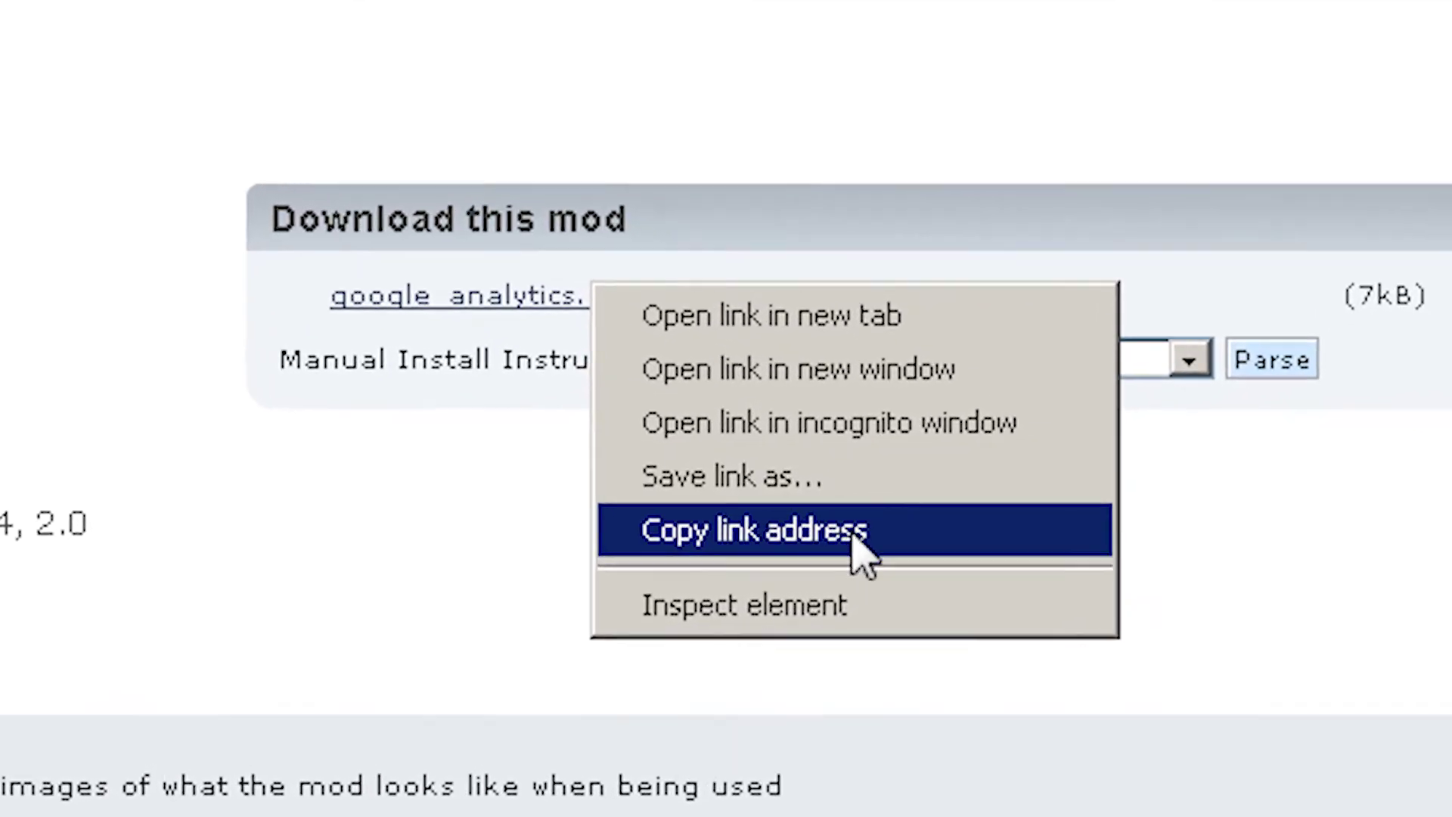
pyautogui.click(874, 545)
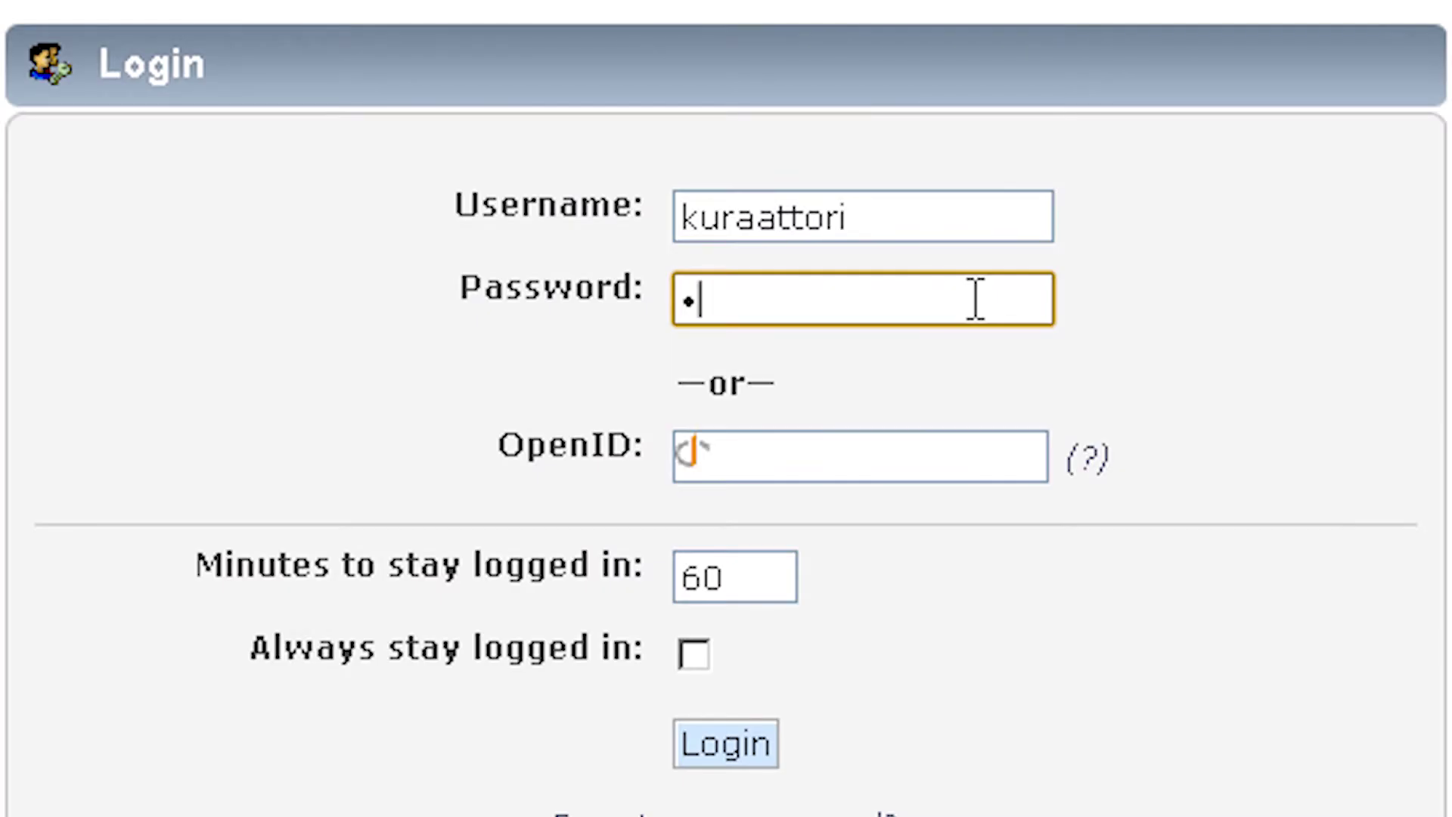
pyautogui.write('*****')
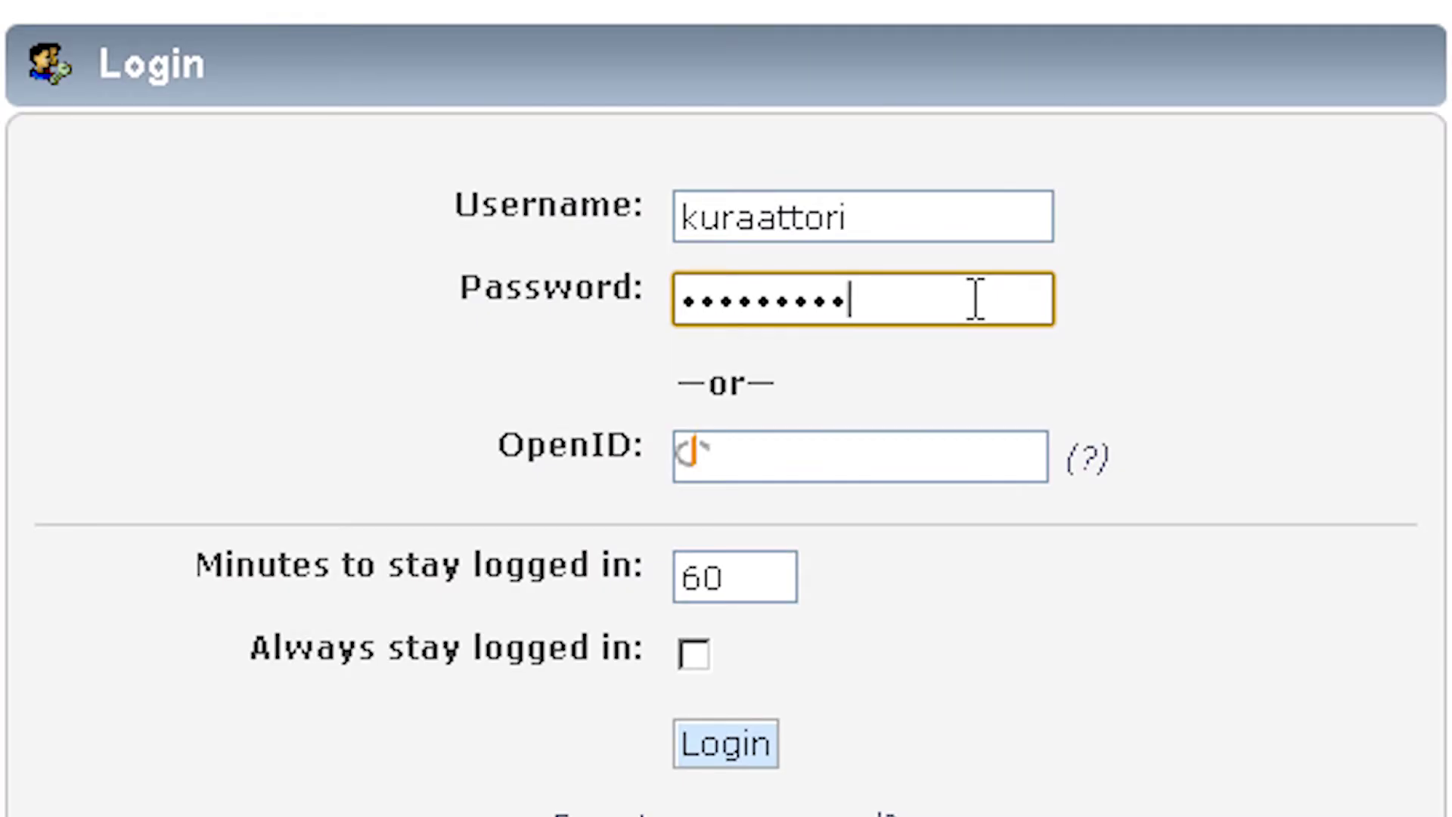
pyautogui.write('****')
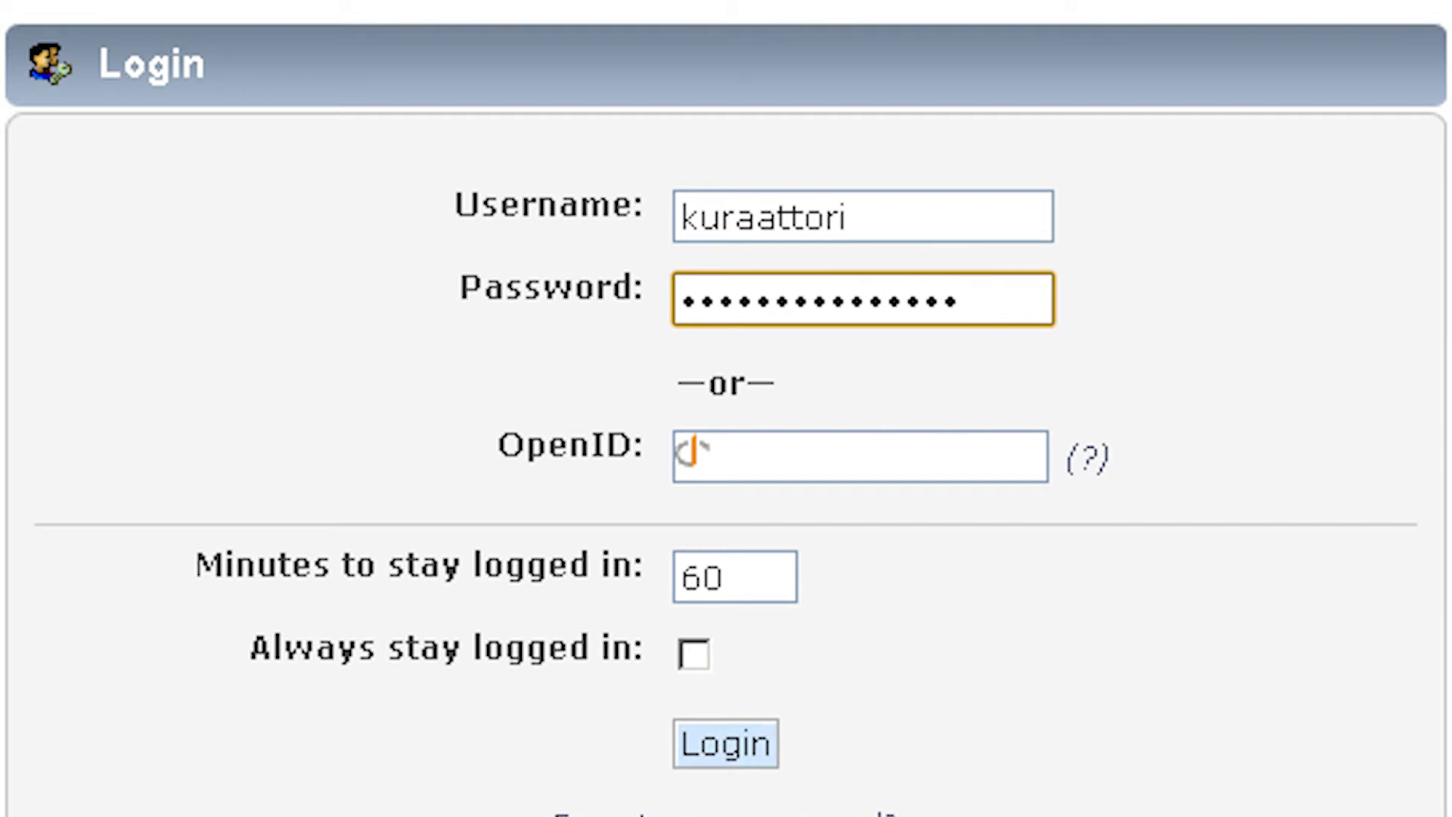
# Log in to the forum as administrator and open the admin menu
pyautogui.click(726, 745)
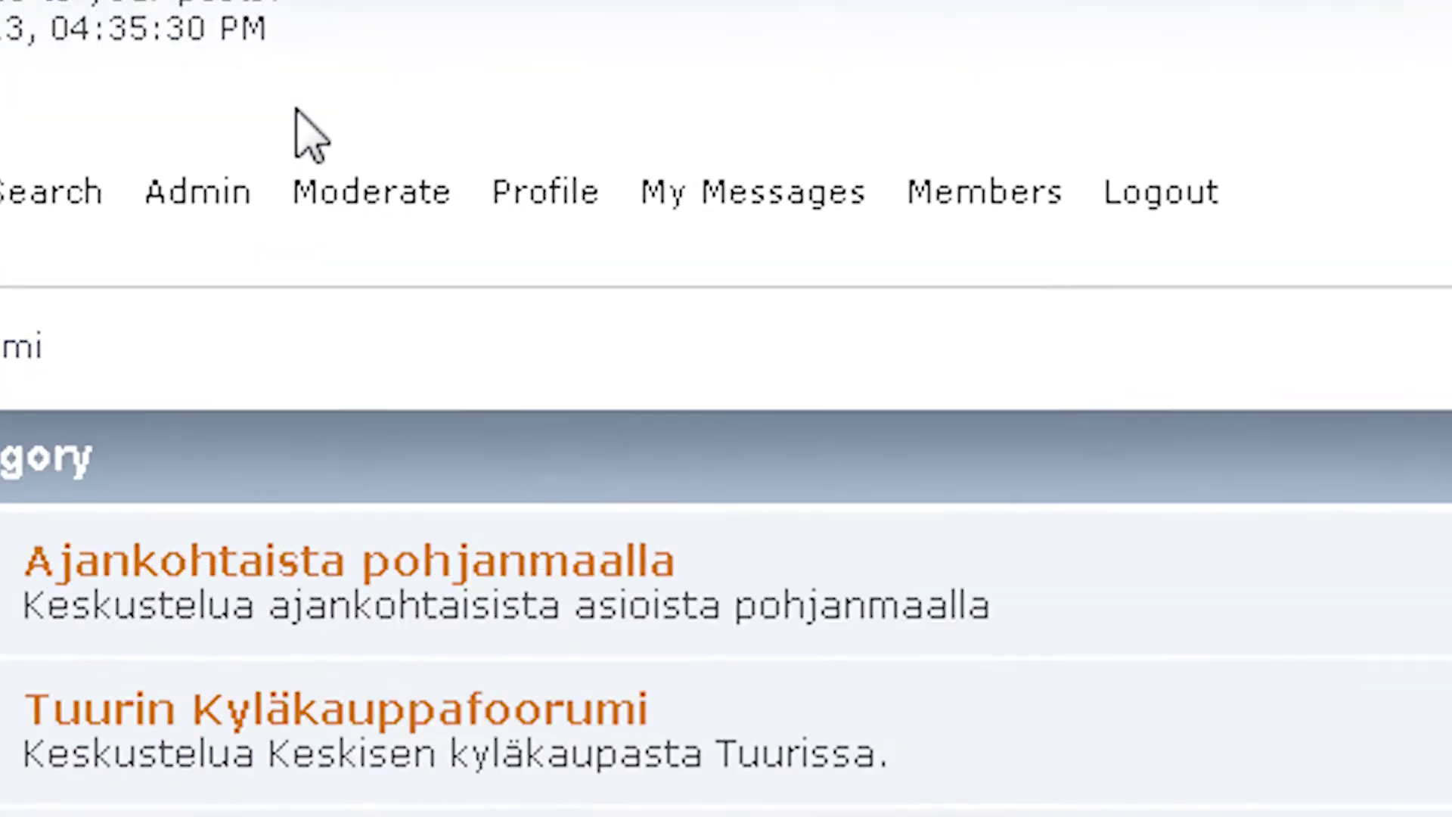
pyautogui.click(252, 201)
# Download the package from the copied google_analytics.zip URL, saving it as 'analytics'
pyautogui.click(431, 480)
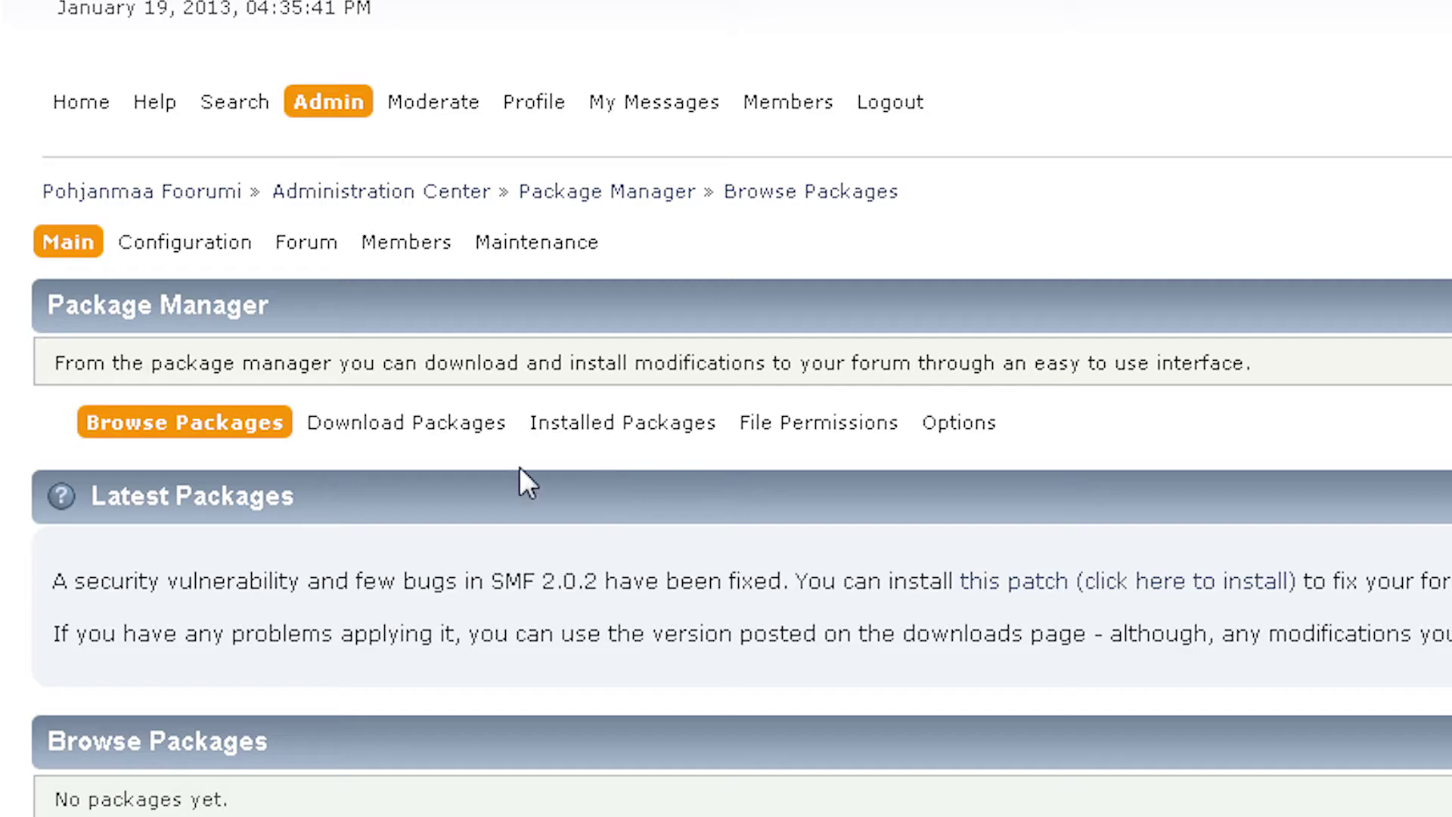
pyautogui.click(409, 422)
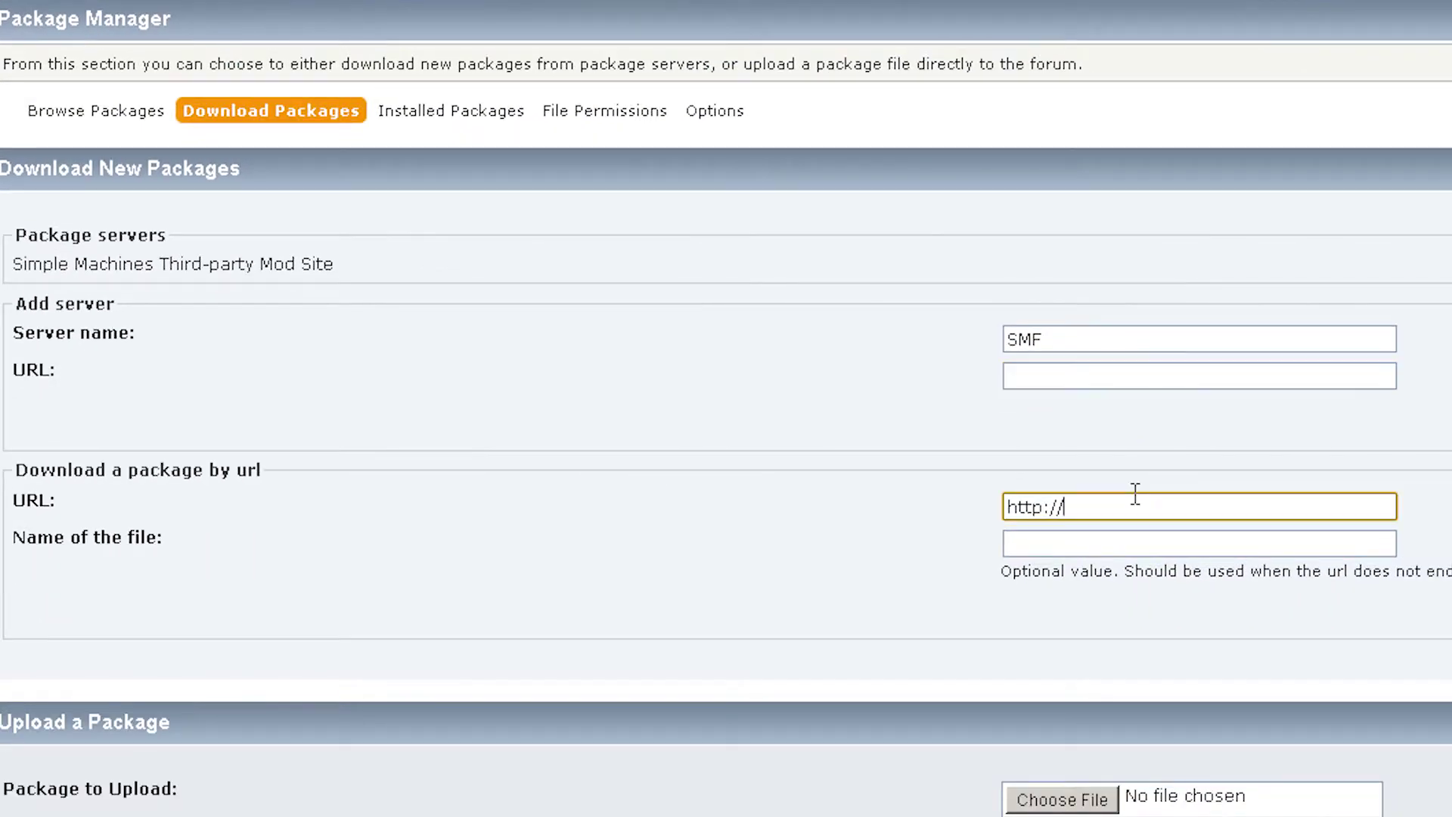
pyautogui.doubleClick(1134, 506)
pyautogui.rightClick(1137, 507)
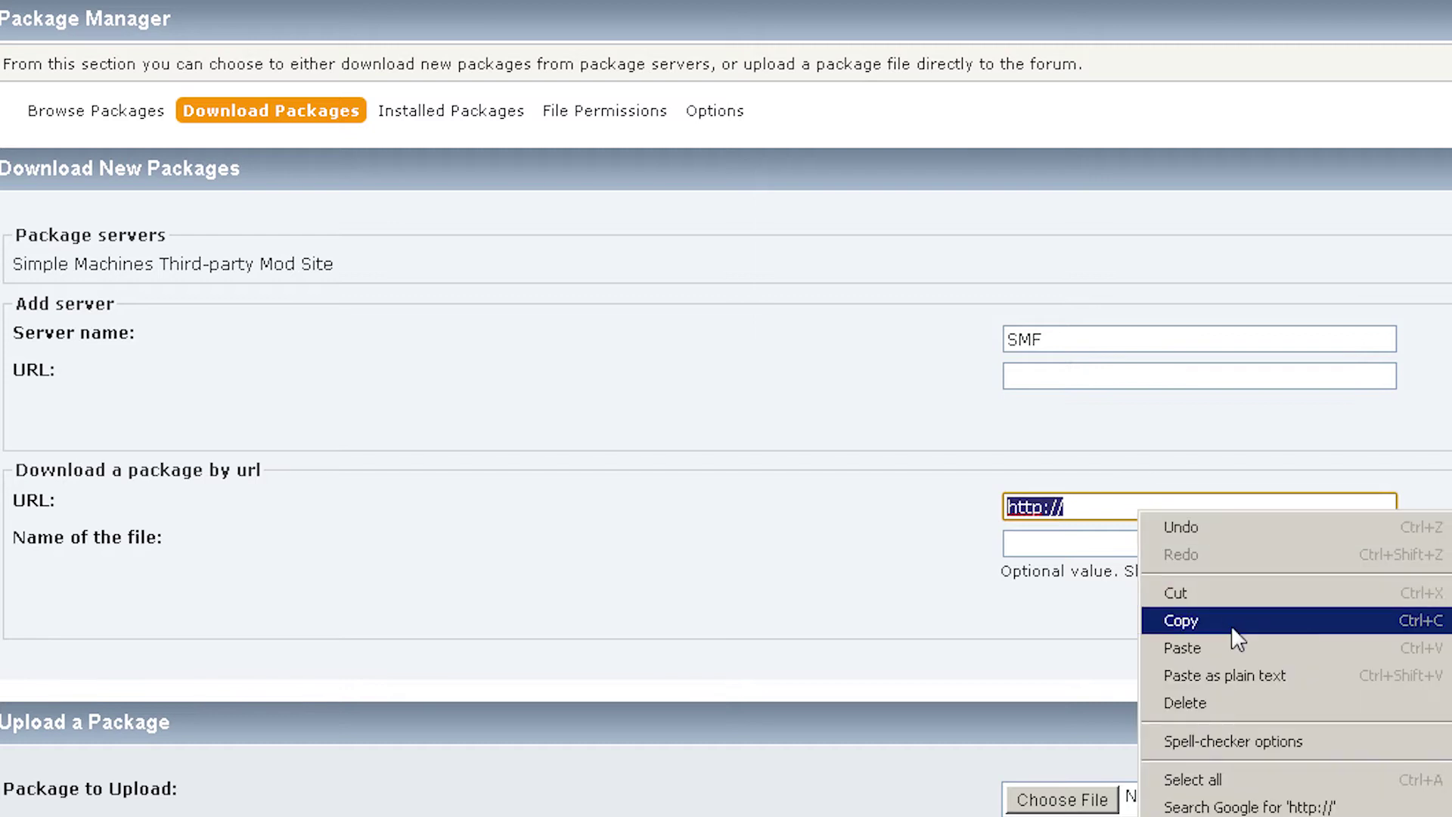
pyautogui.click(1204, 648)
pyautogui.press('Tab')
pyautogui.write('analytic')
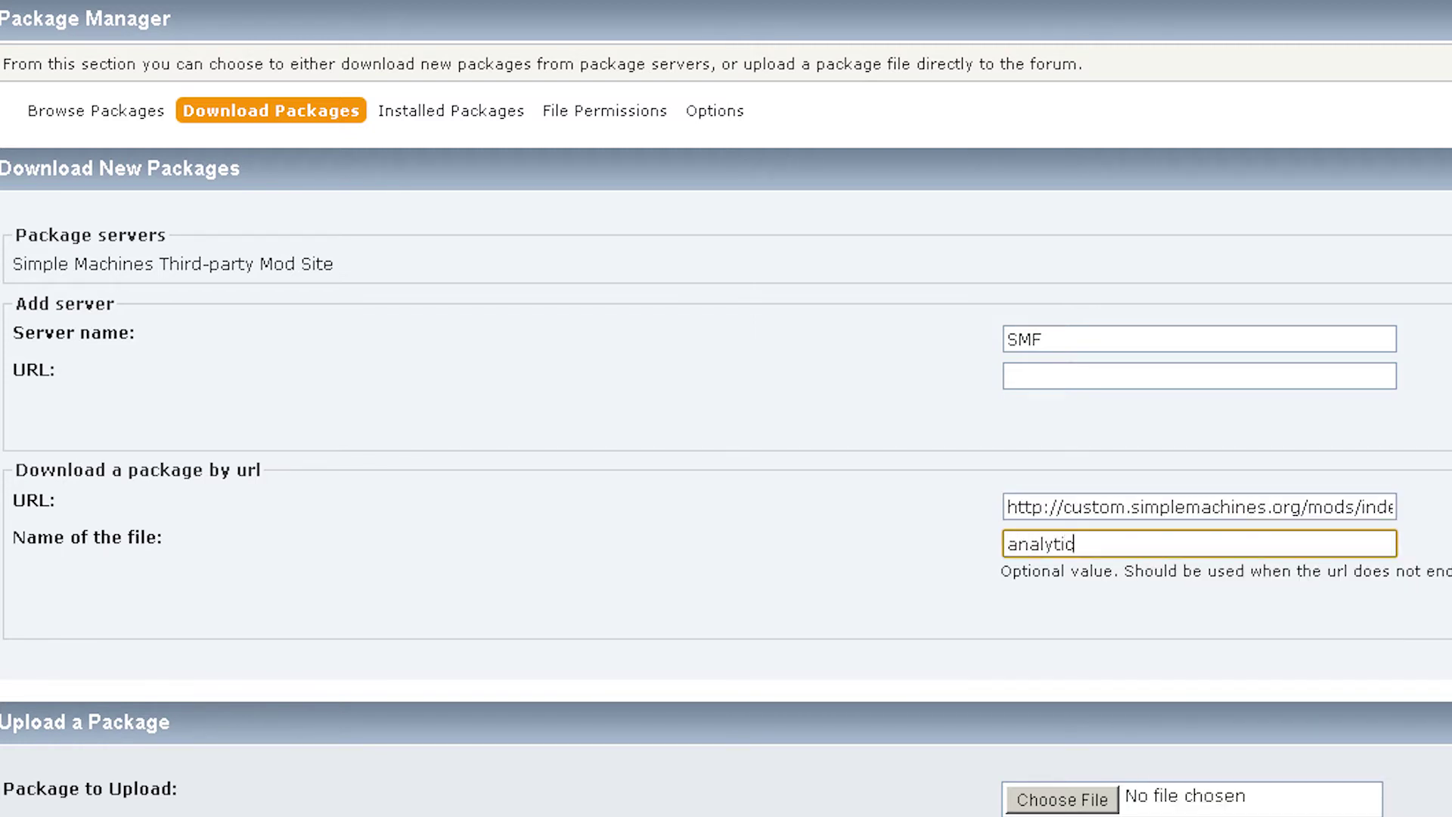
pyautogui.write('s')
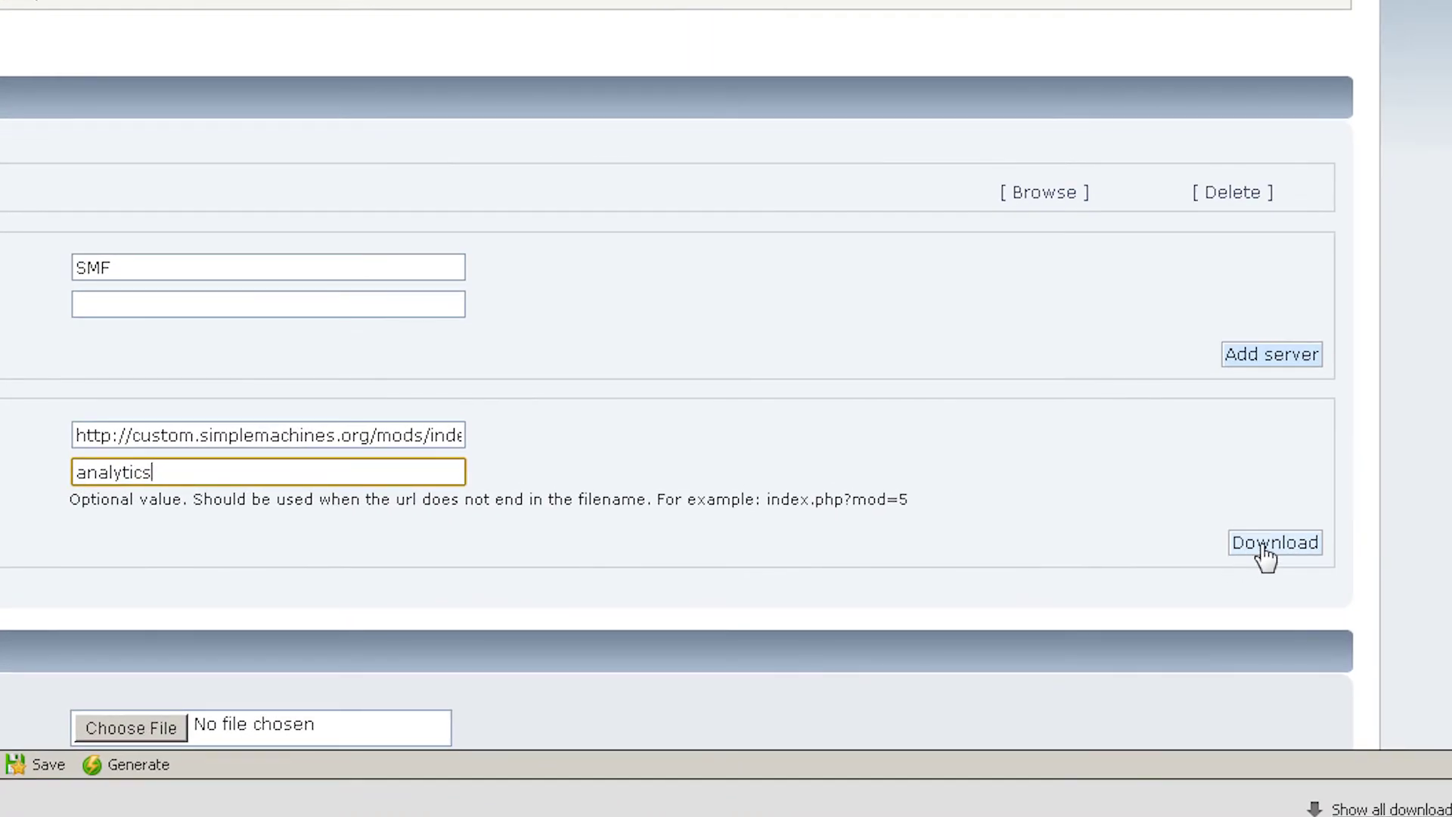
pyautogui.click(1266, 548)
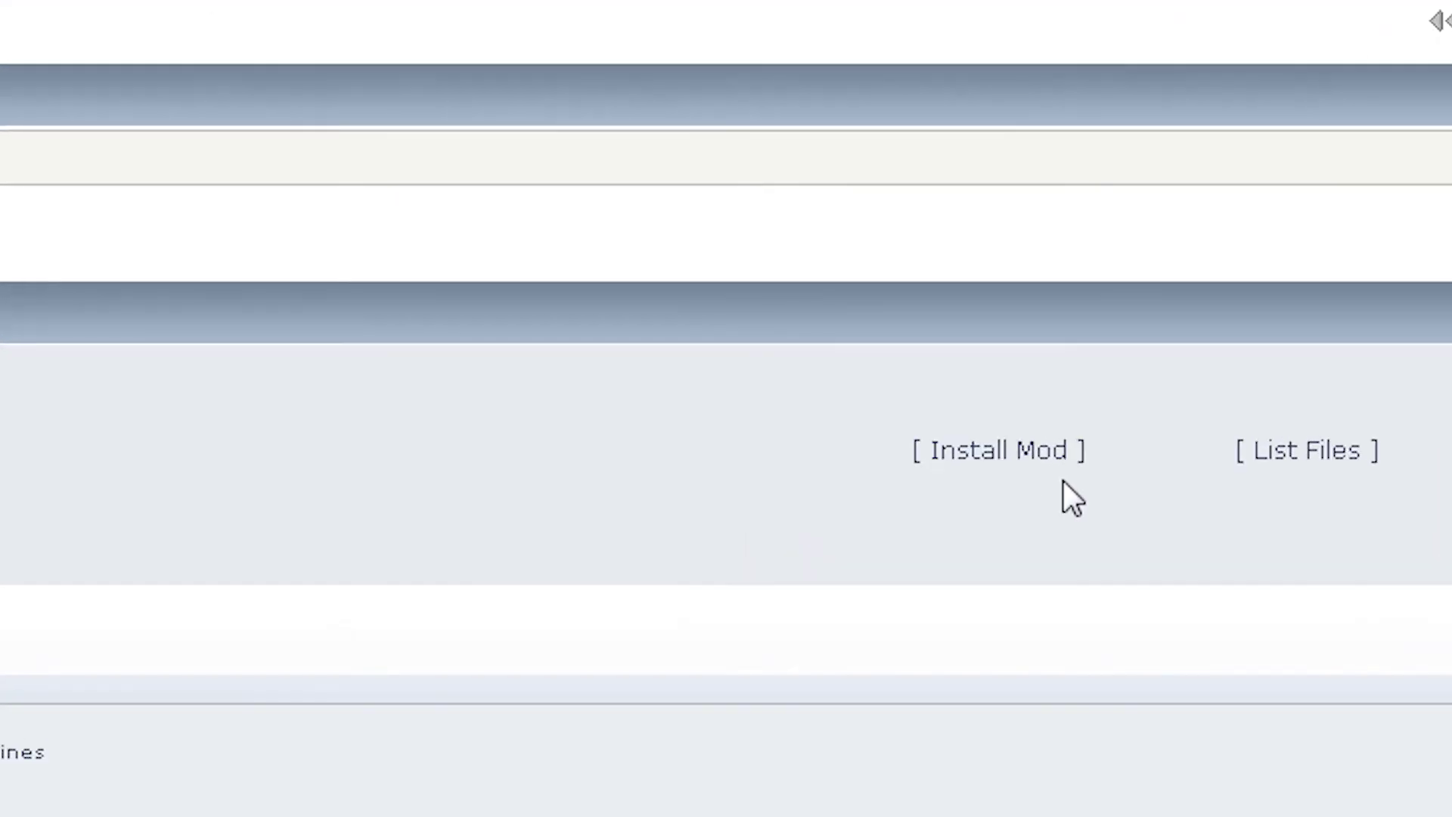
# Install the downloaded Google Analytics mod and go to its settings page
pyautogui.click(1012, 462)
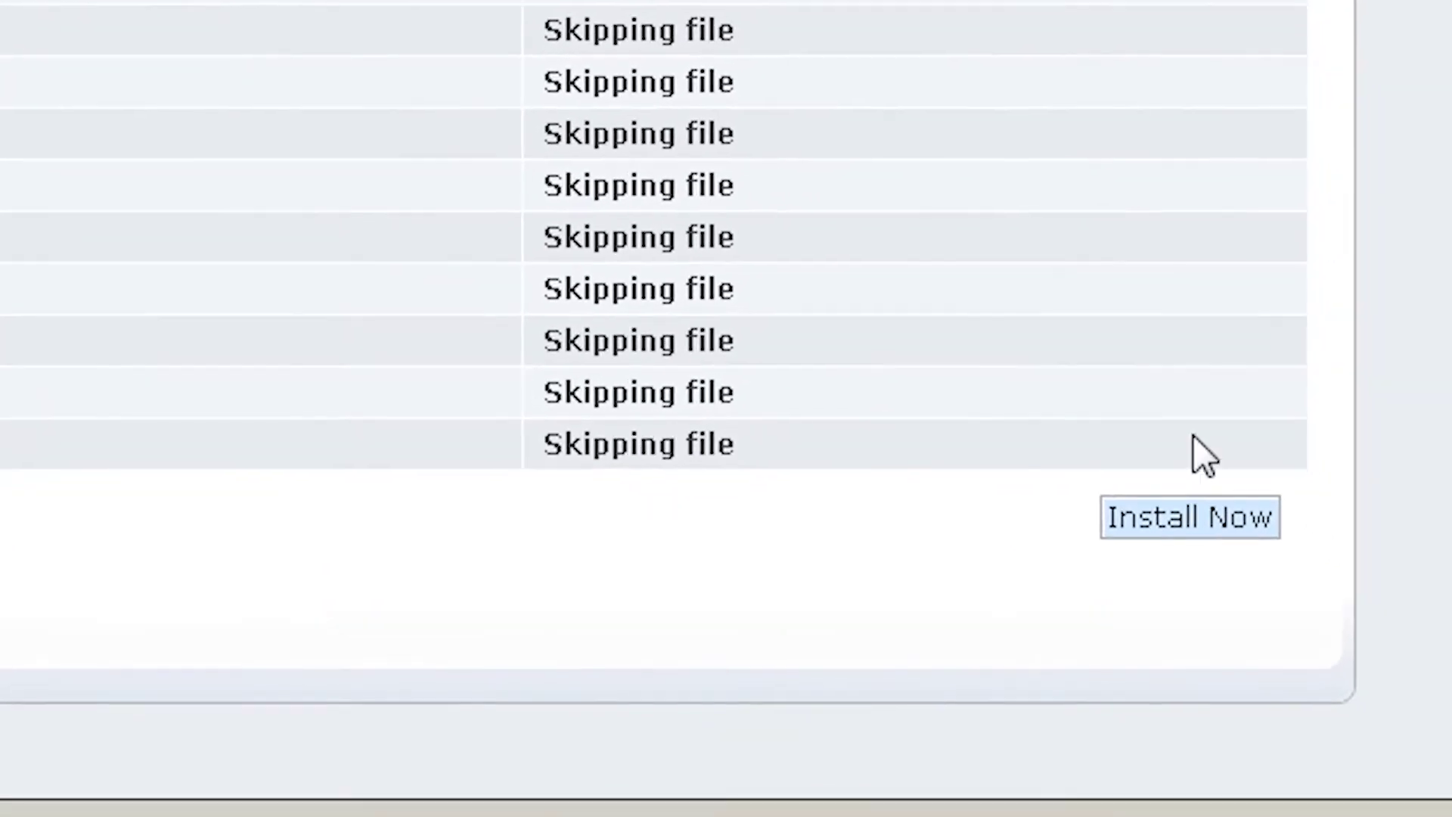
pyautogui.click(1188, 518)
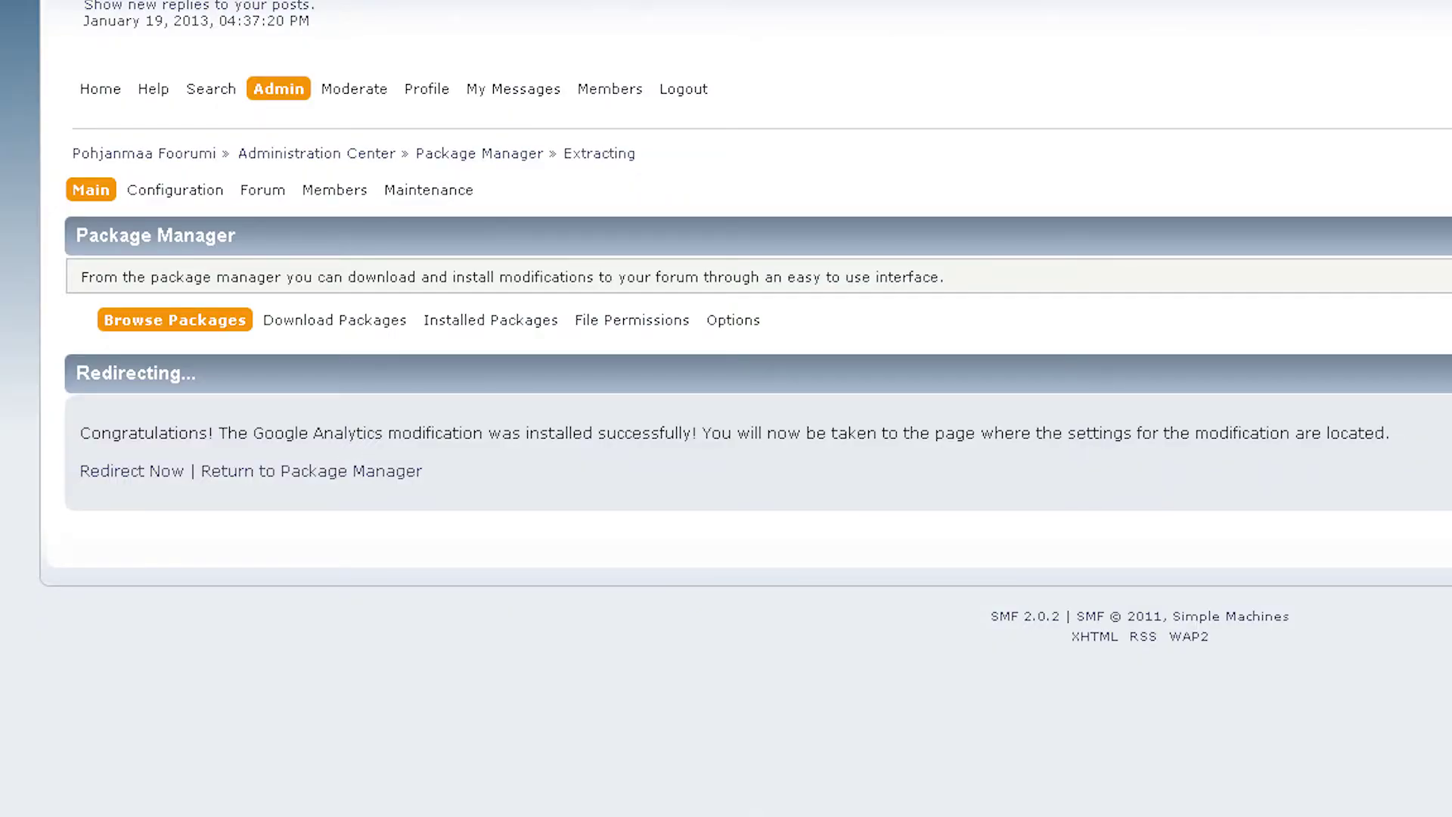
pyautogui.moveTo(526, 503); pyautogui.dragTo(270, 507)
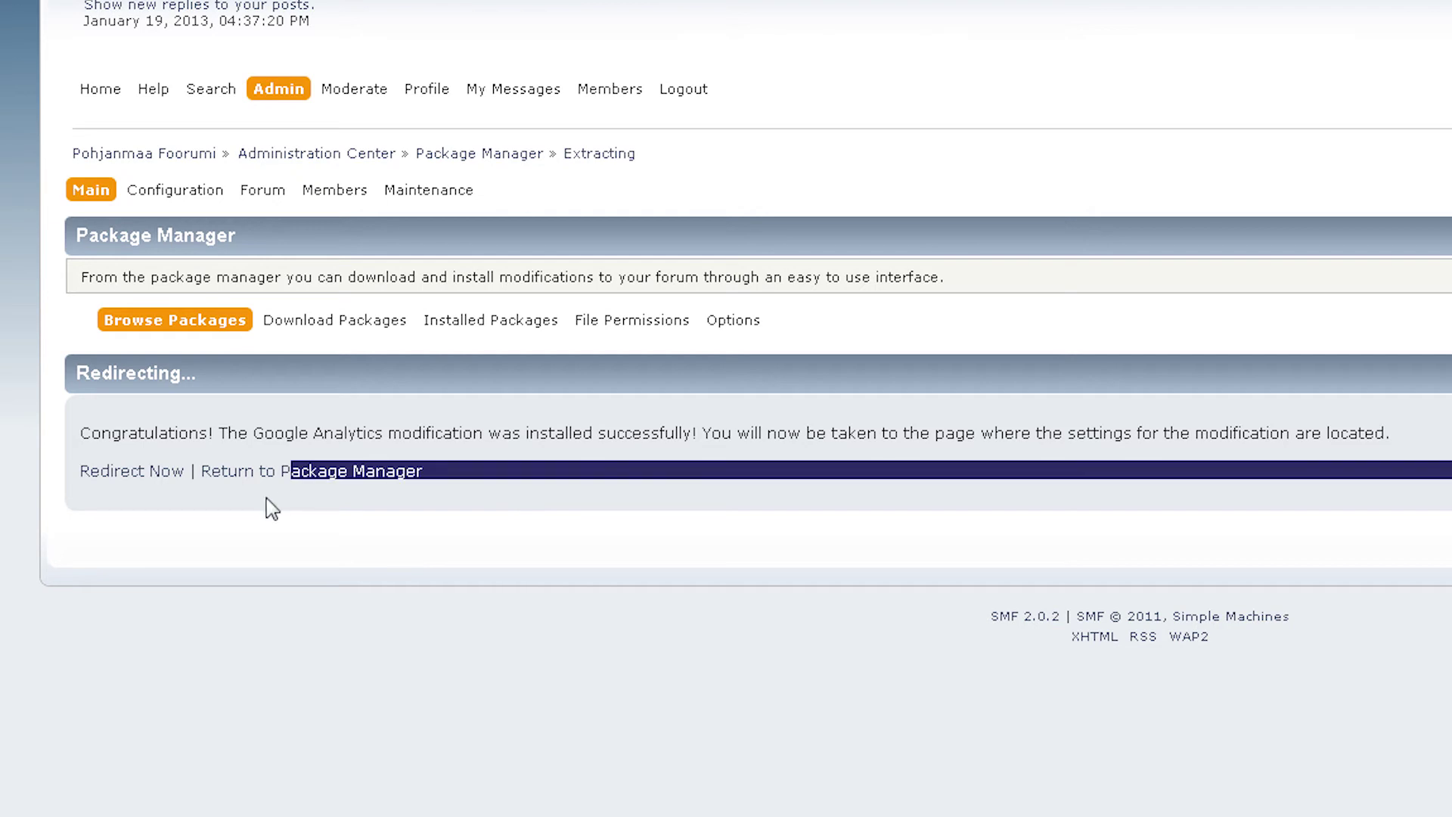
pyautogui.click(661, 541)
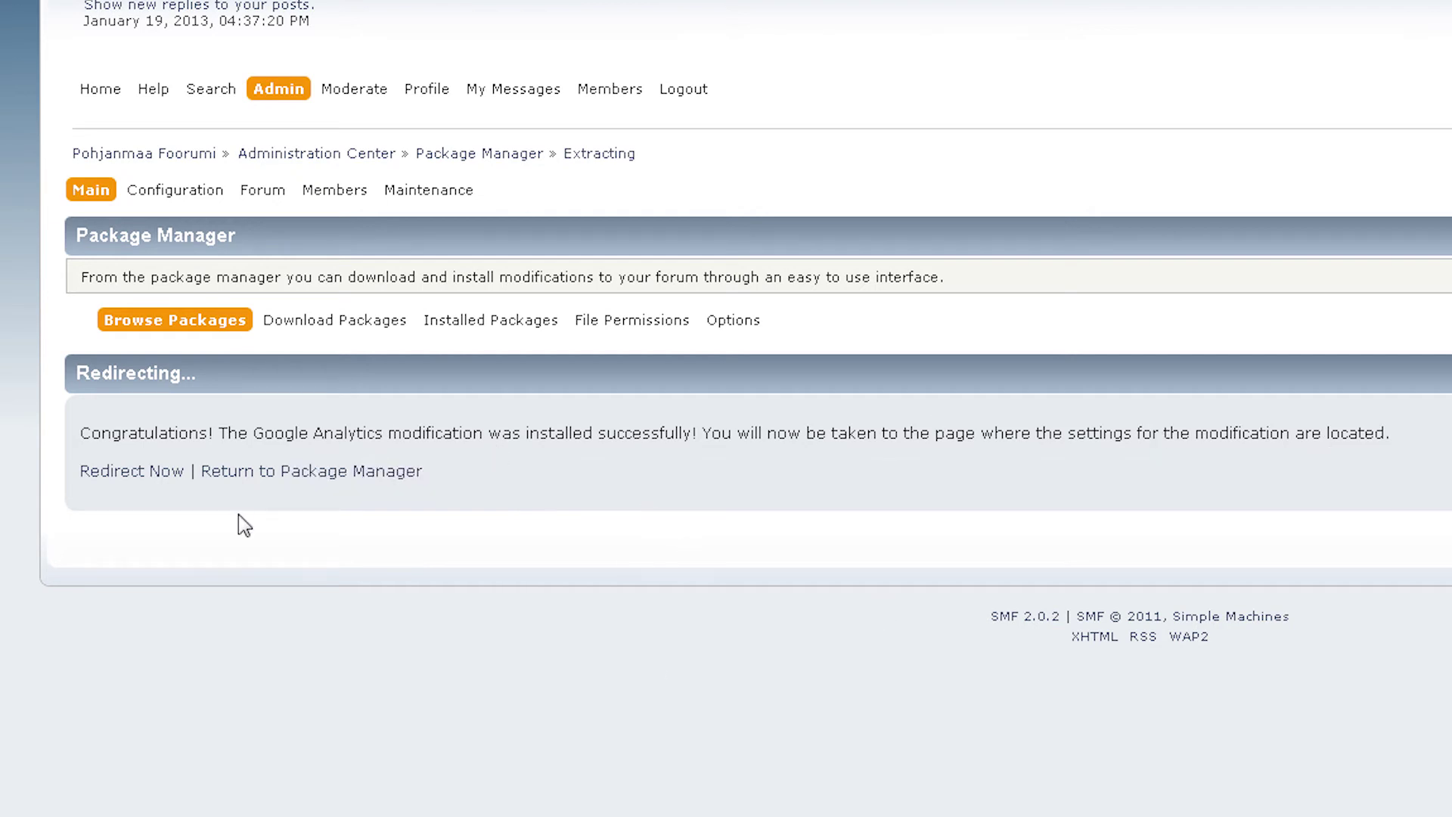
pyautogui.click(131, 471)
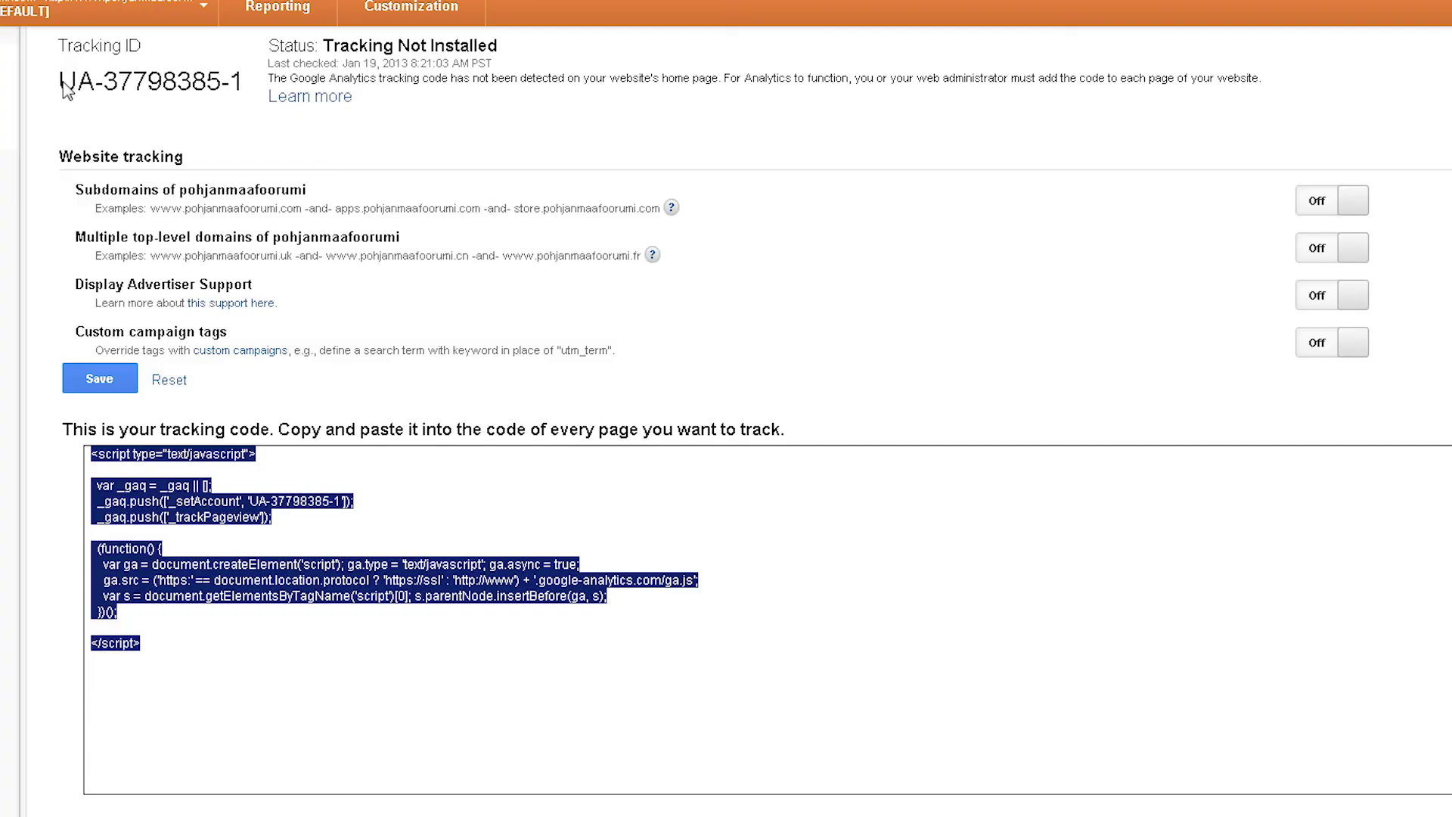
# Copy the tracking ID UA-37798385-1 from Google Analytics
pyautogui.moveTo(59, 82); pyautogui.dragTo(240, 86)
pyautogui.rightClick(235, 85)
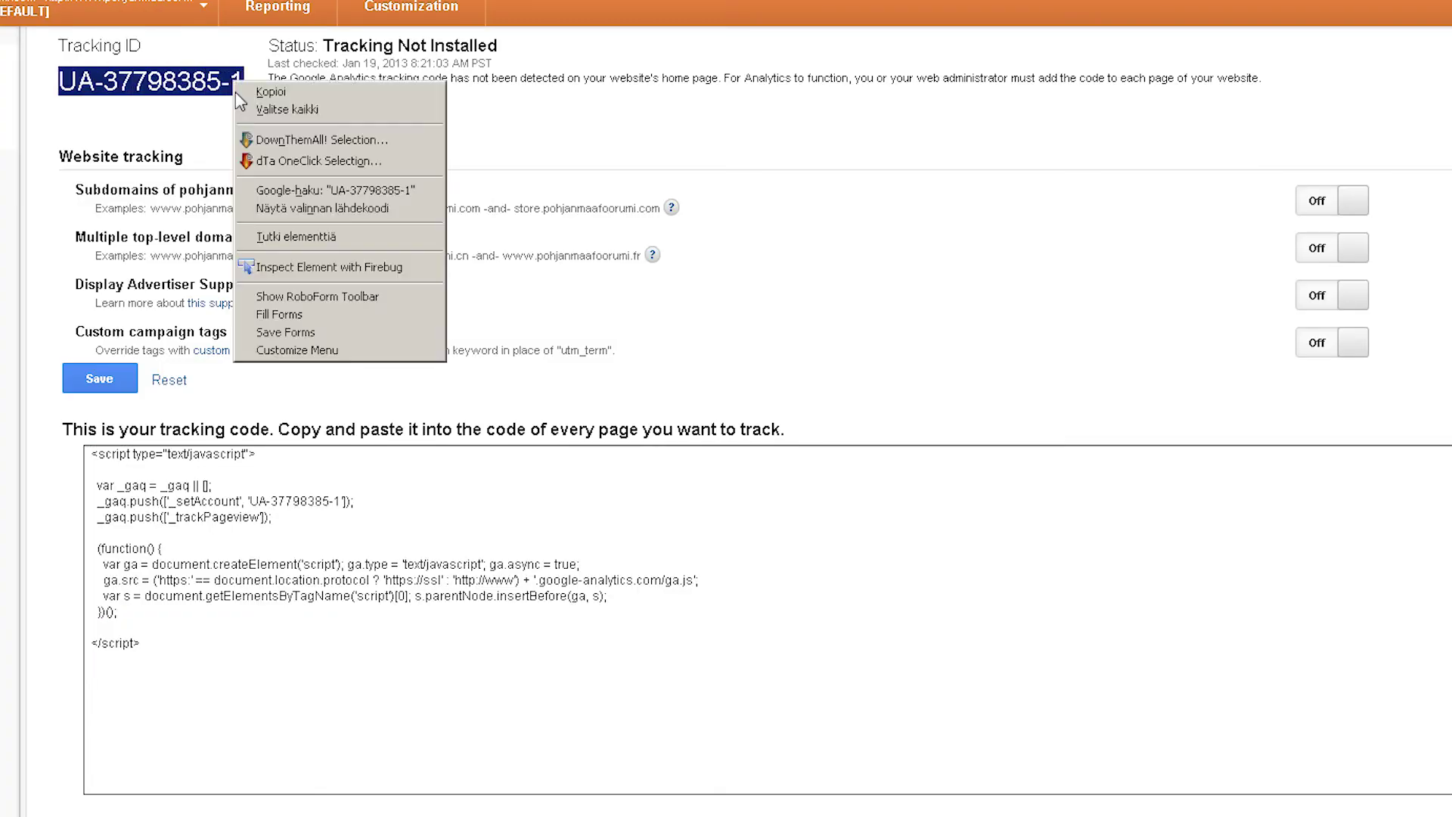
pyautogui.click(270, 93)
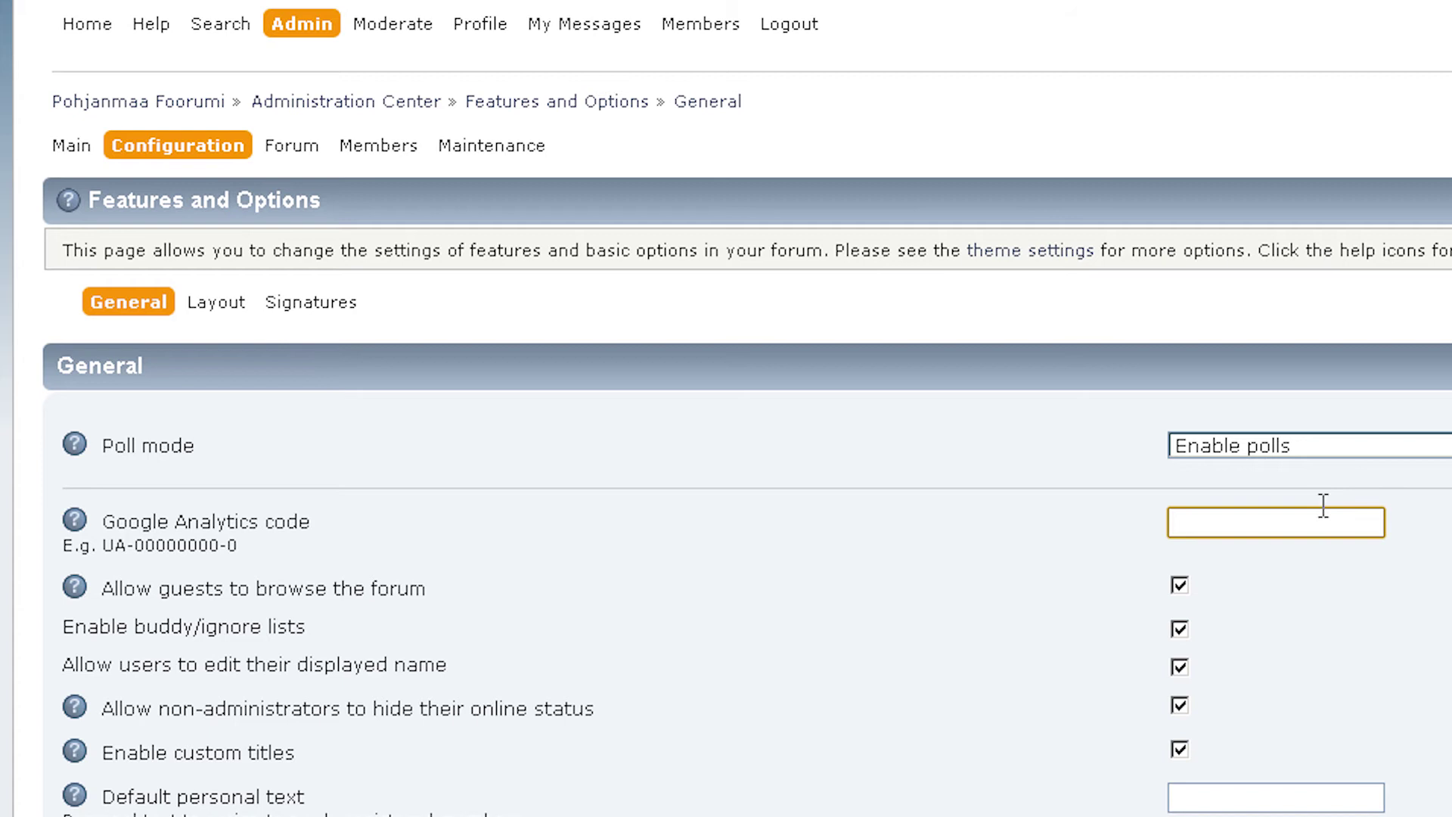
# Save UA-37798385-1 as the Google Analytics code, then run Empty the file cache
pyautogui.rightClick(1323, 520)
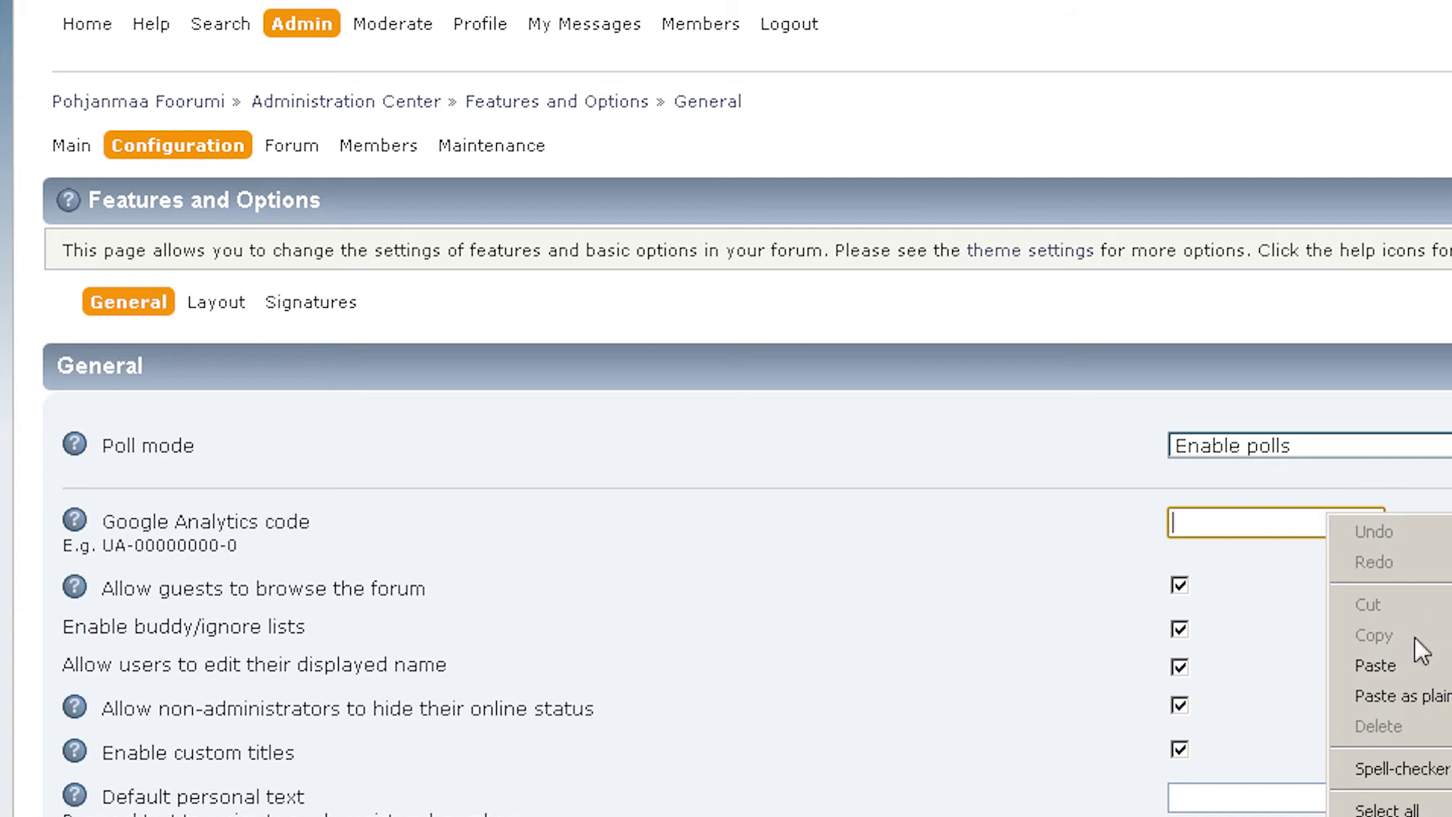
pyautogui.click(1349, 665)
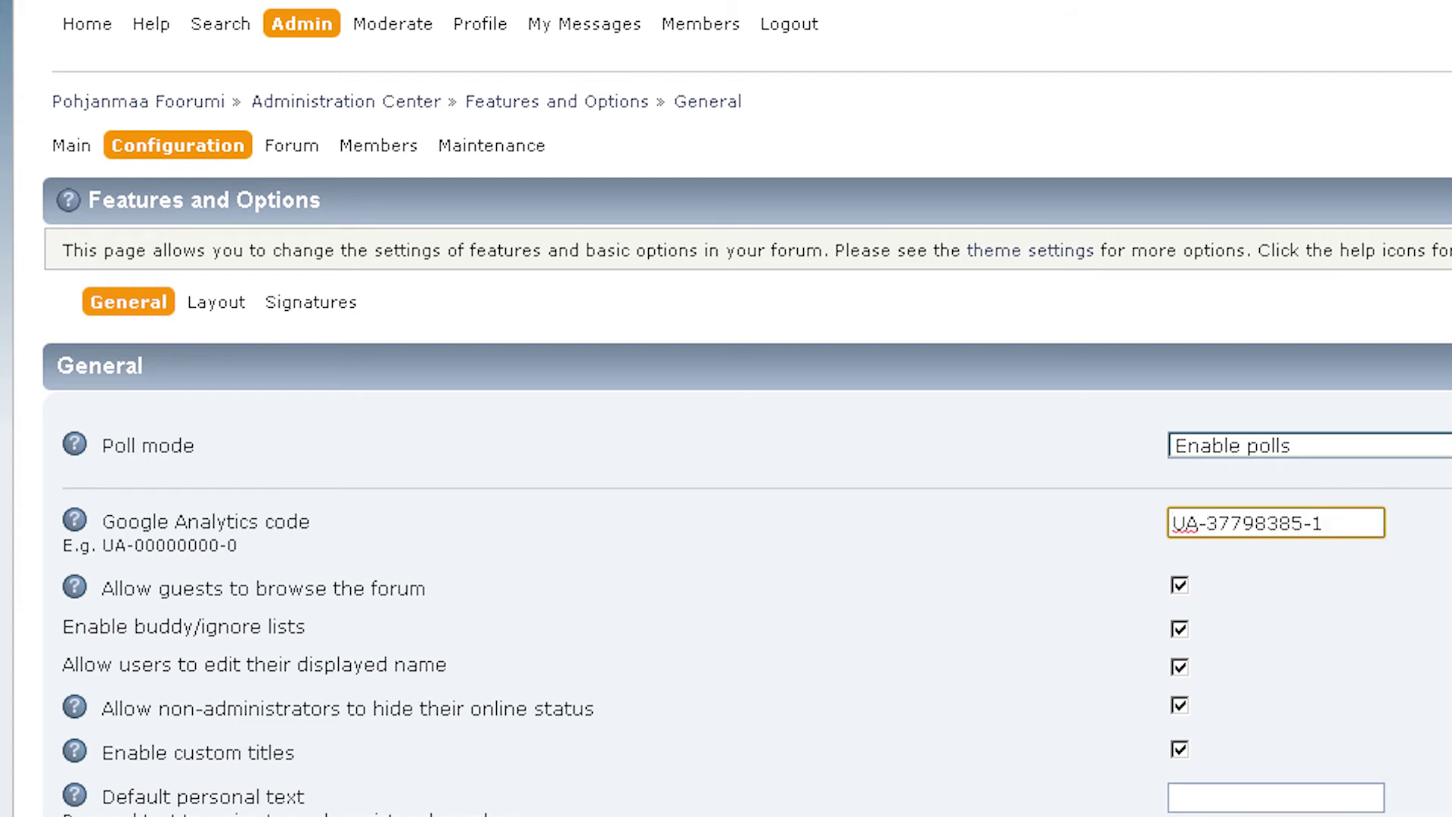
pyautogui.scroll(-10, 727, 454)
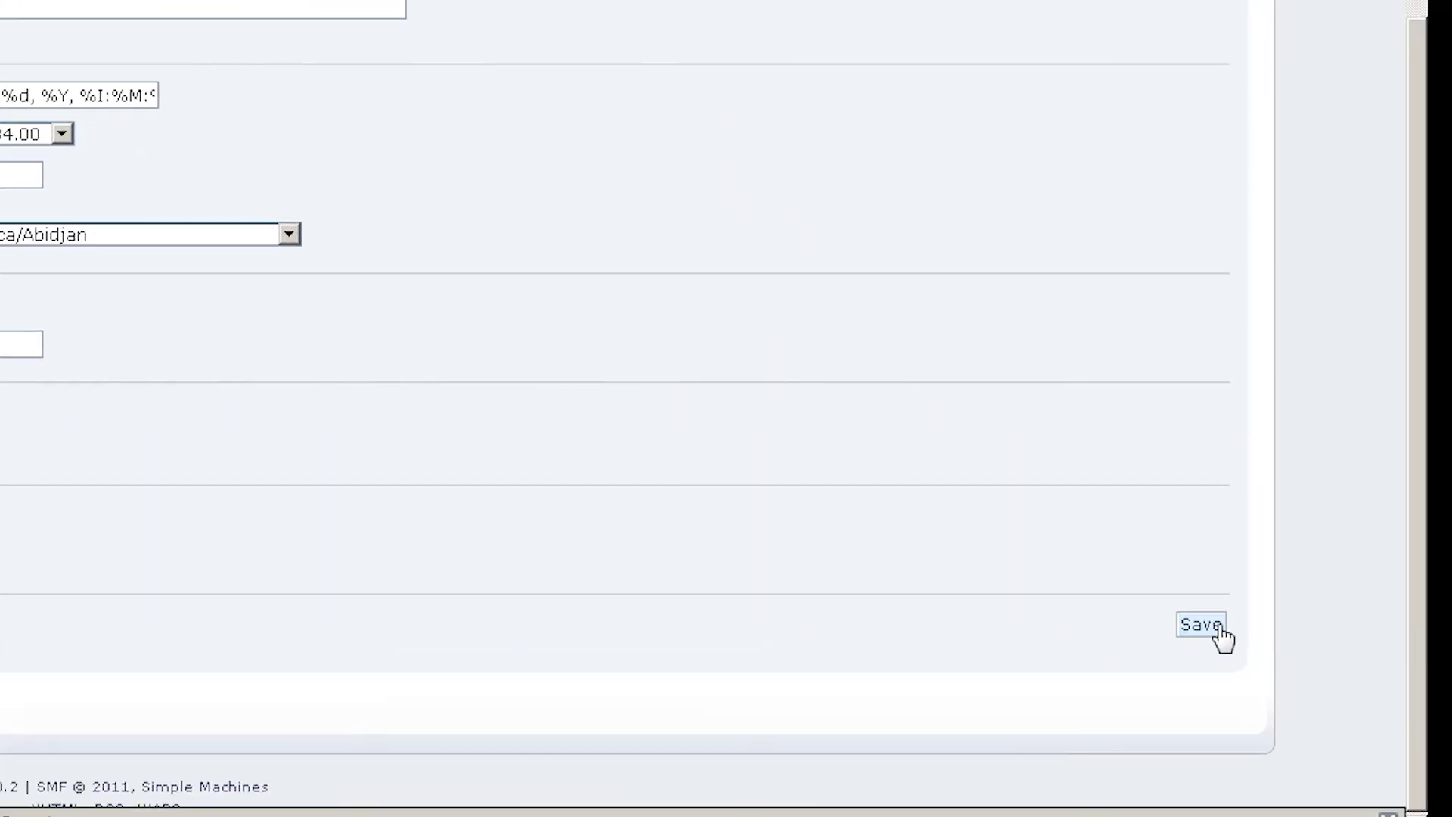
pyautogui.click(1201, 625)
pyautogui.moveTo(510, 120)
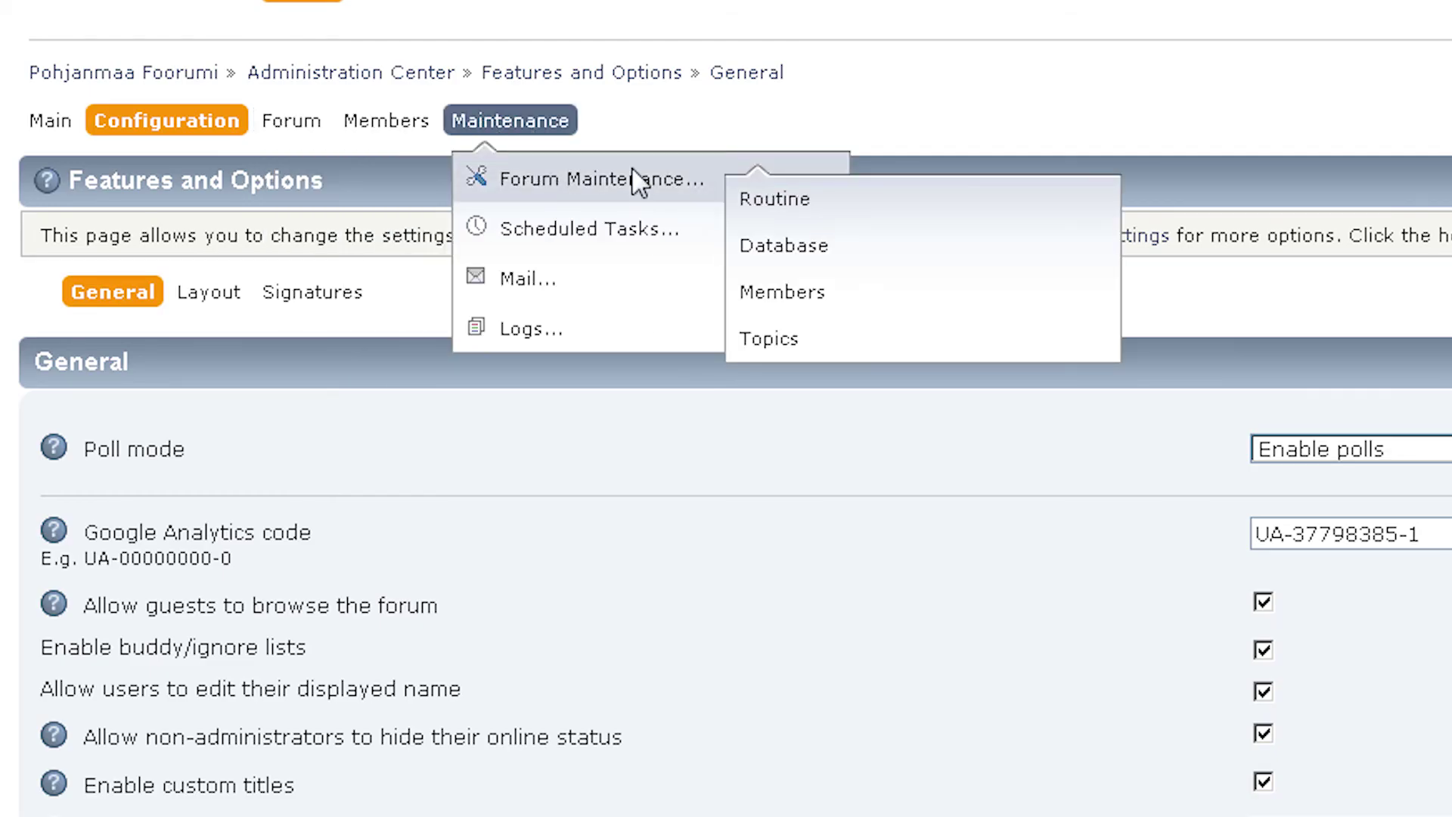
pyautogui.click(632, 180)
pyautogui.scroll(-8, 632, 477)
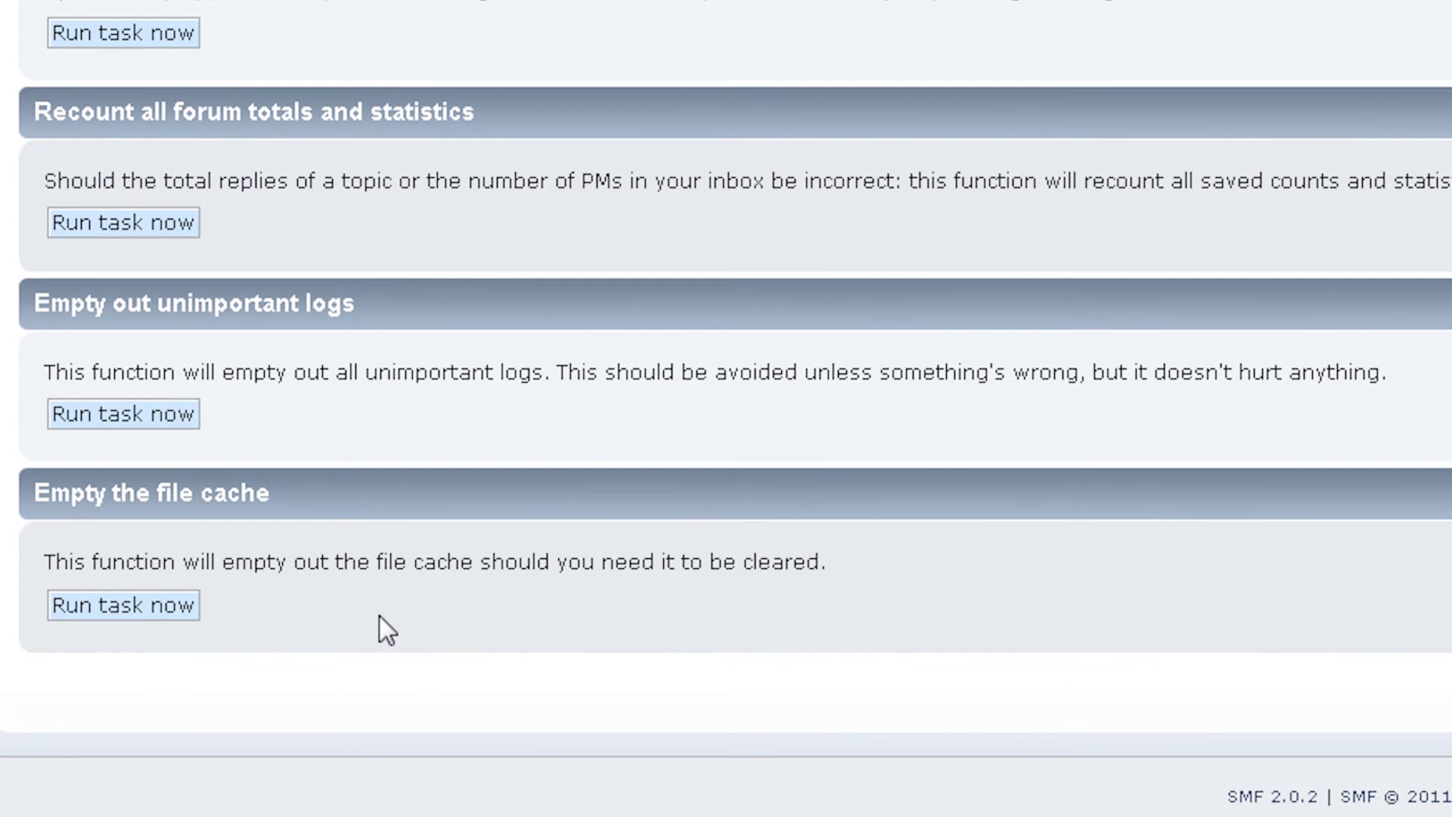
pyautogui.click(134, 607)
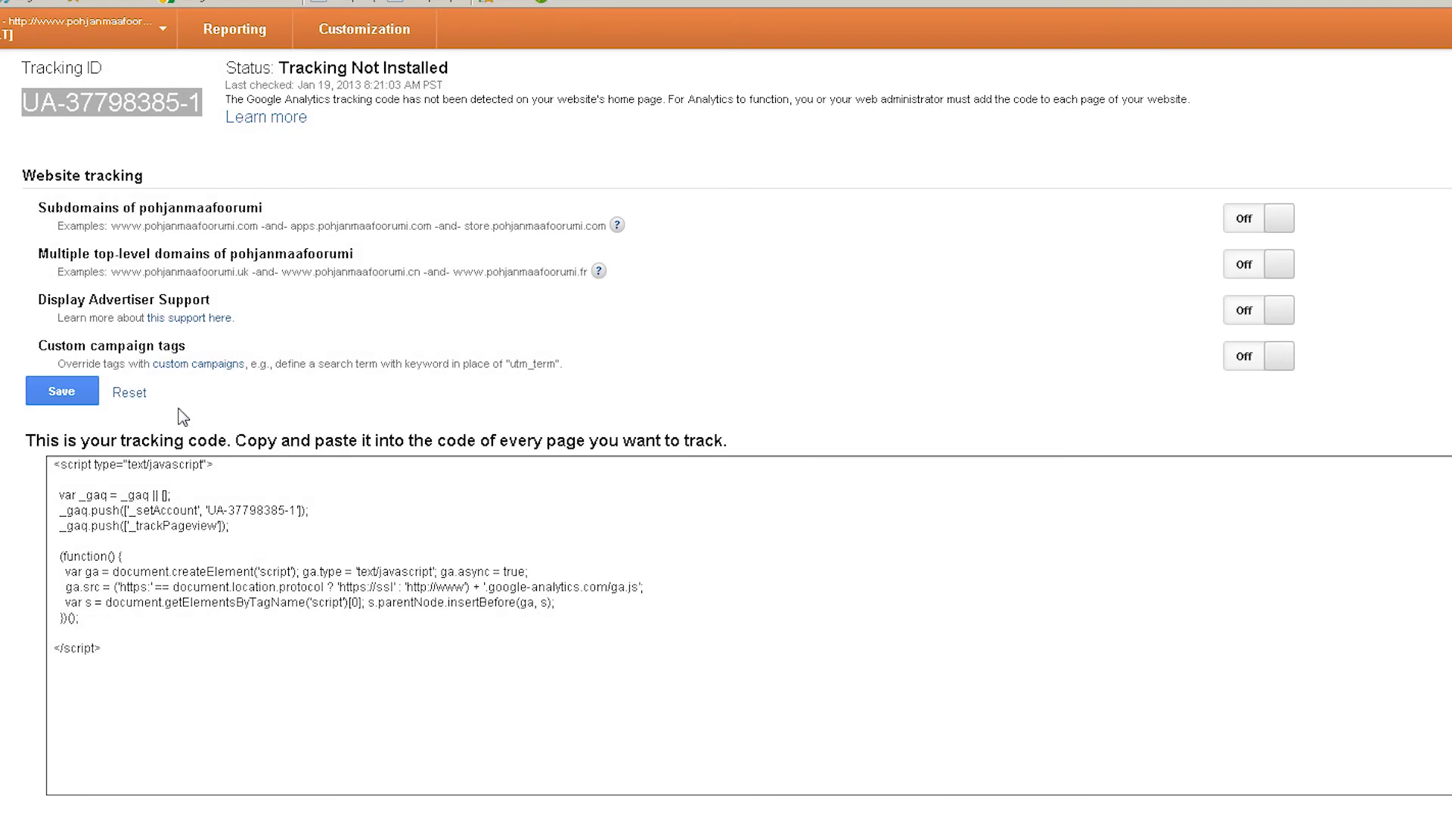
# Save the property settings and confirm Tracking Info reads 'Tracking Installed'
pyautogui.click(53, 393)
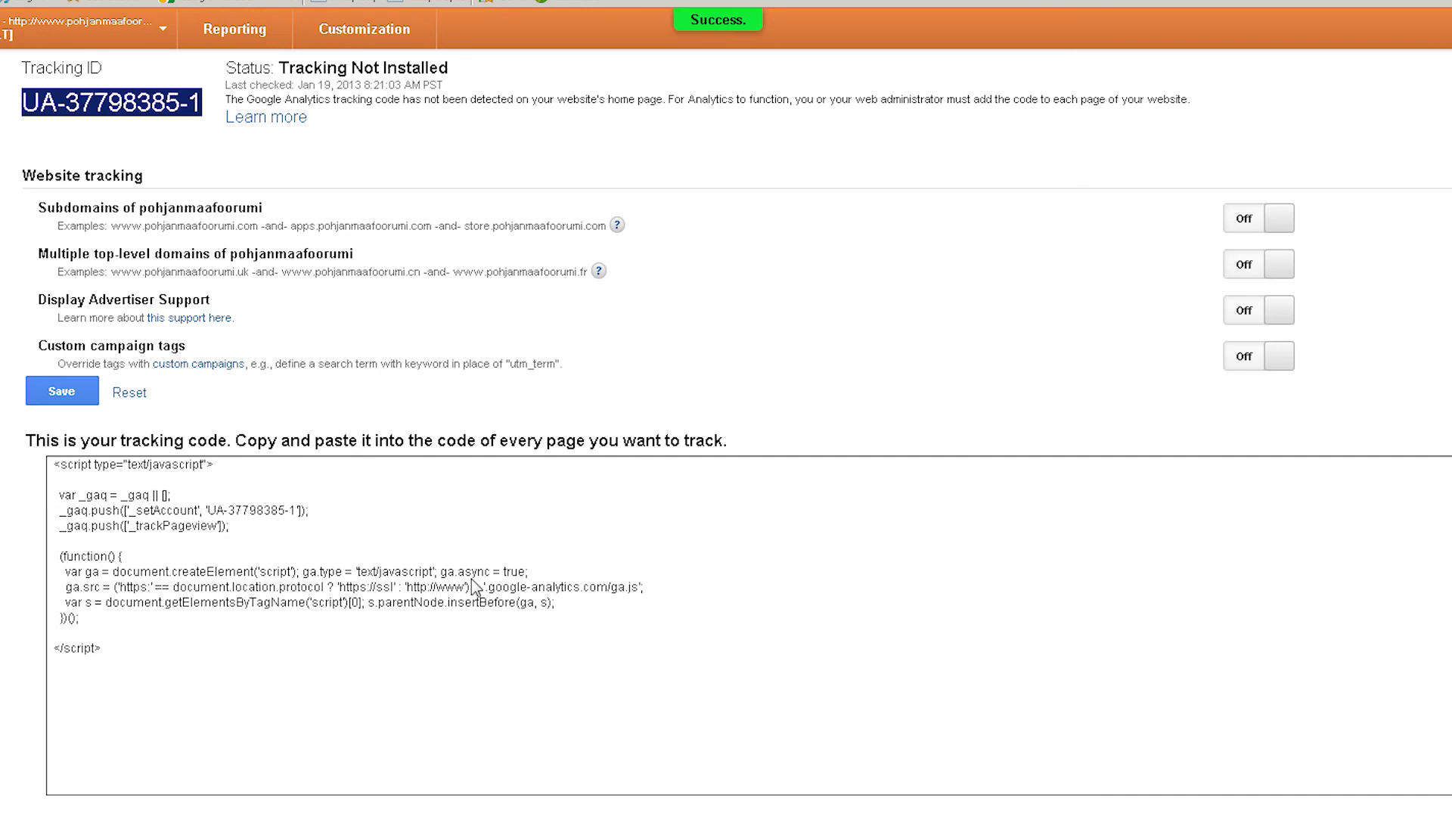
pyautogui.scroll(4, 471, 578)
pyautogui.click(34, 201)
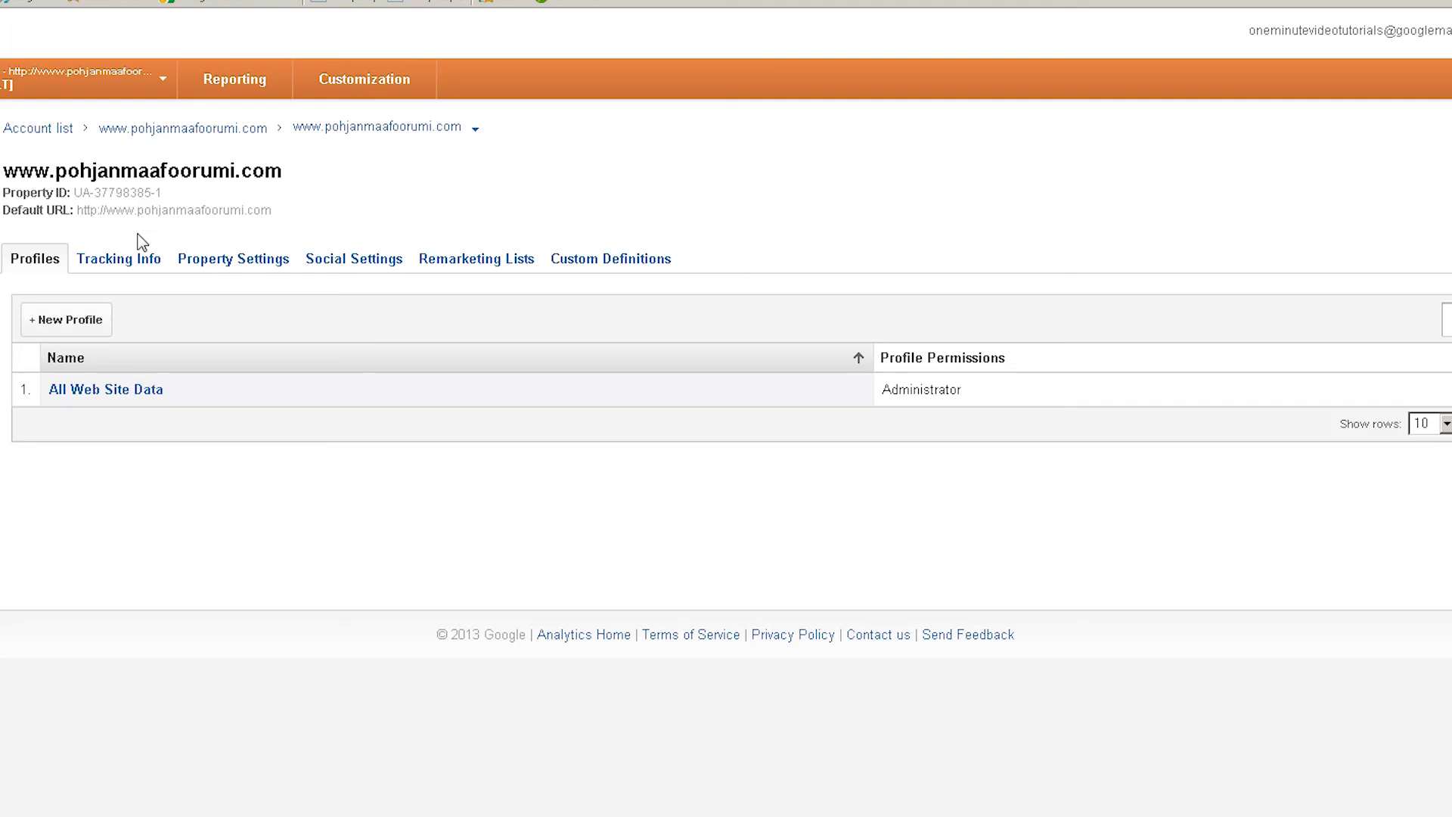
pyautogui.click(119, 259)
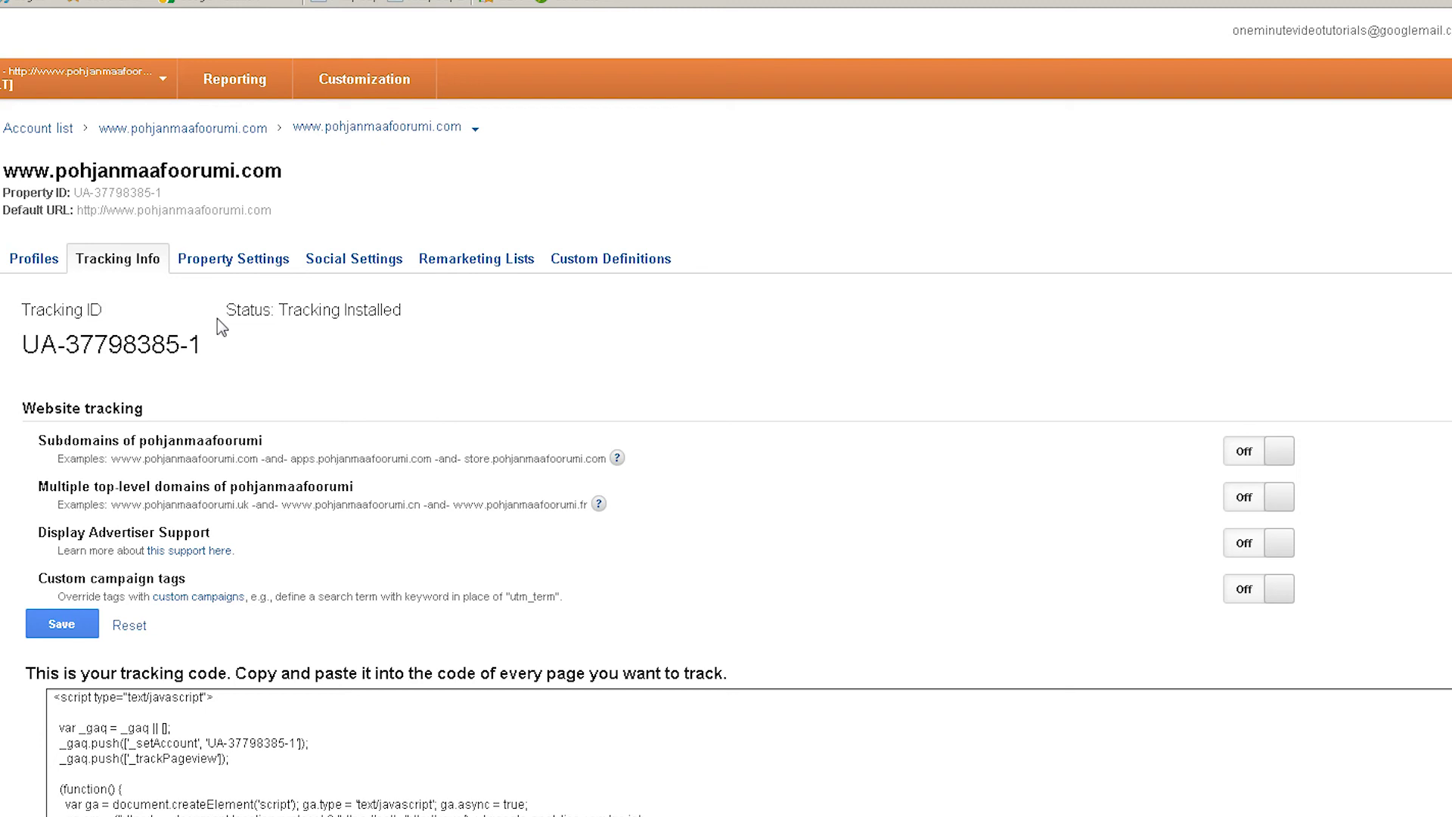
pyautogui.moveTo(223, 312); pyautogui.dragTo(420, 321)
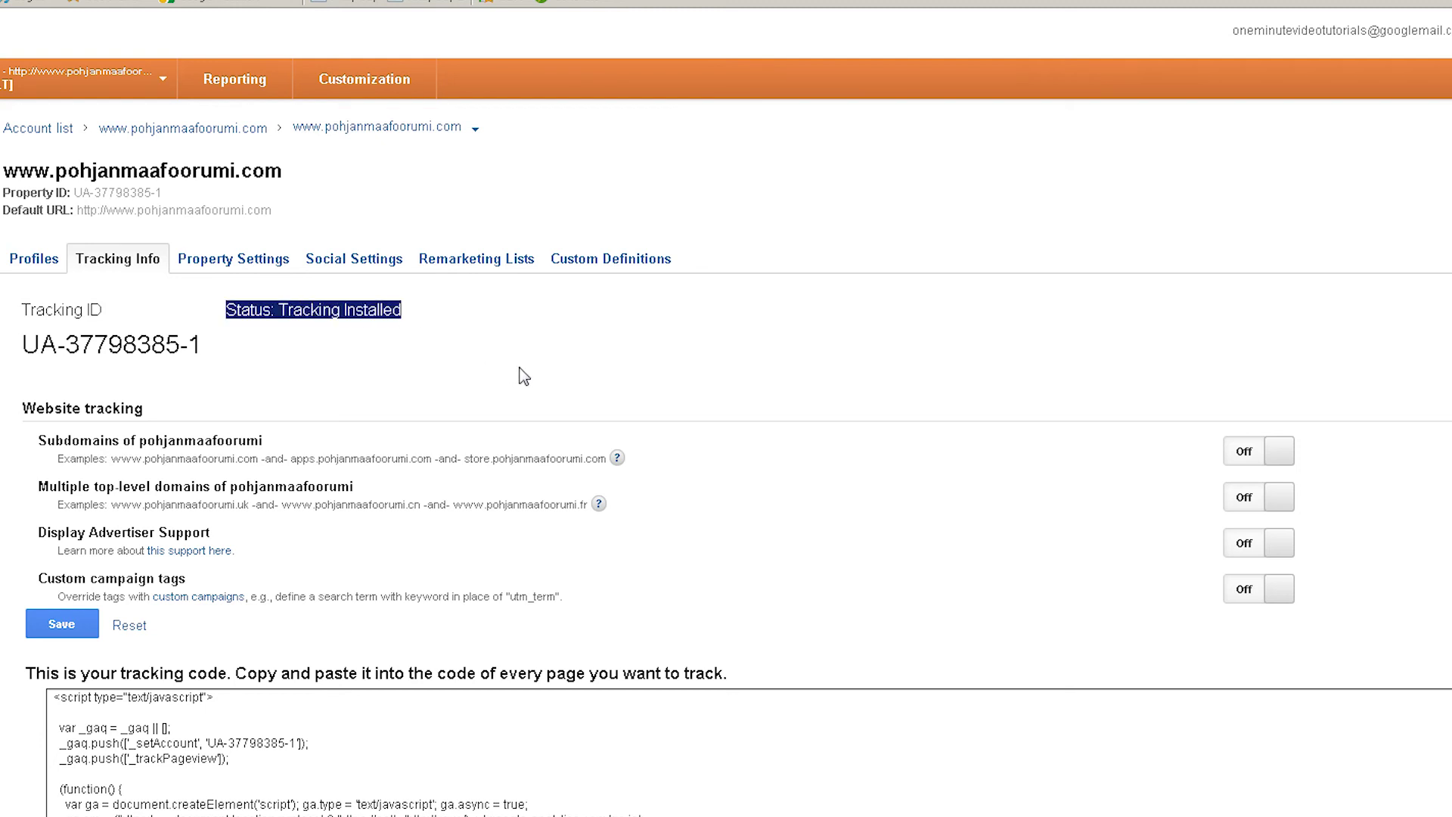
pyautogui.click(461, 322)
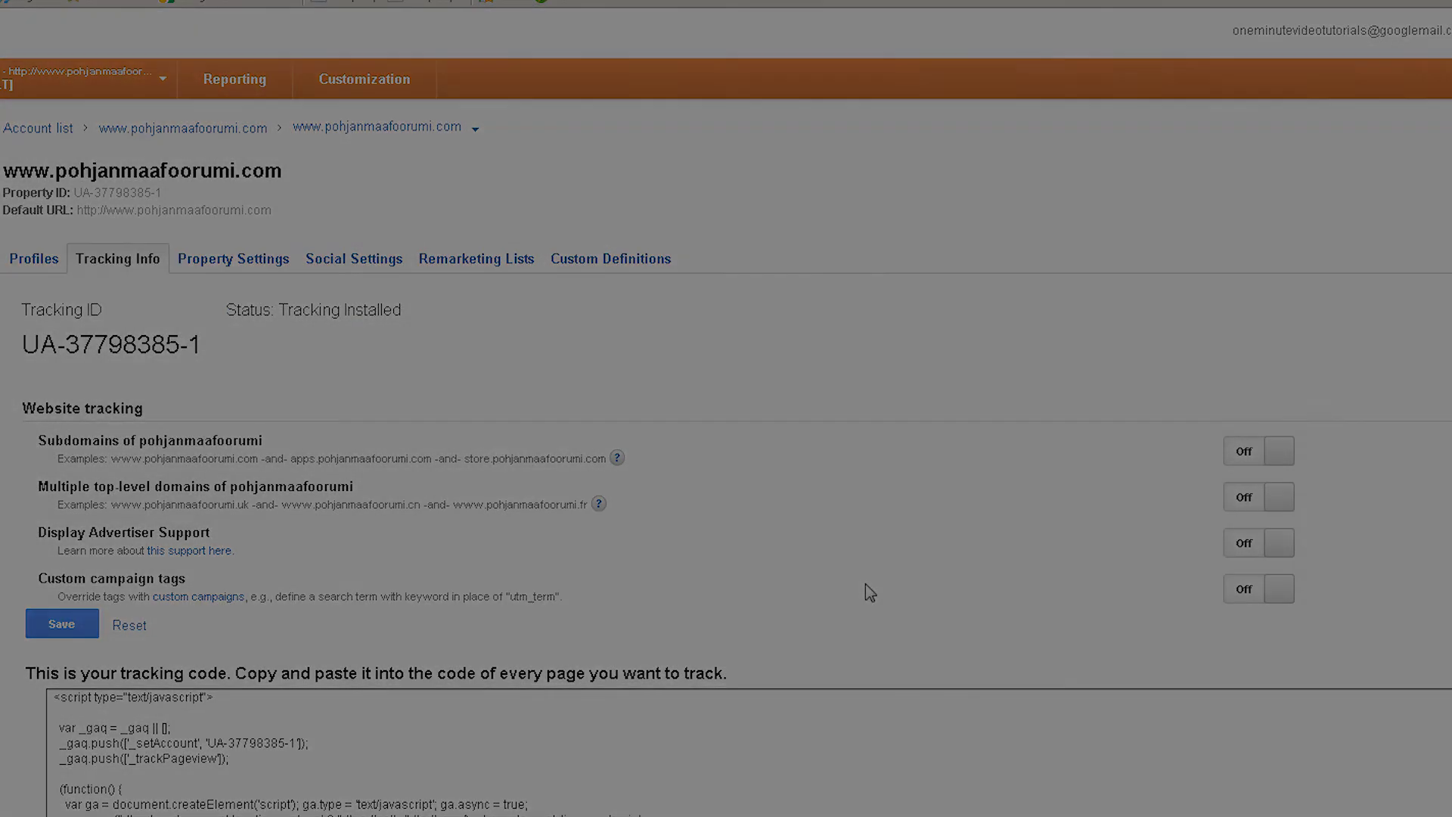